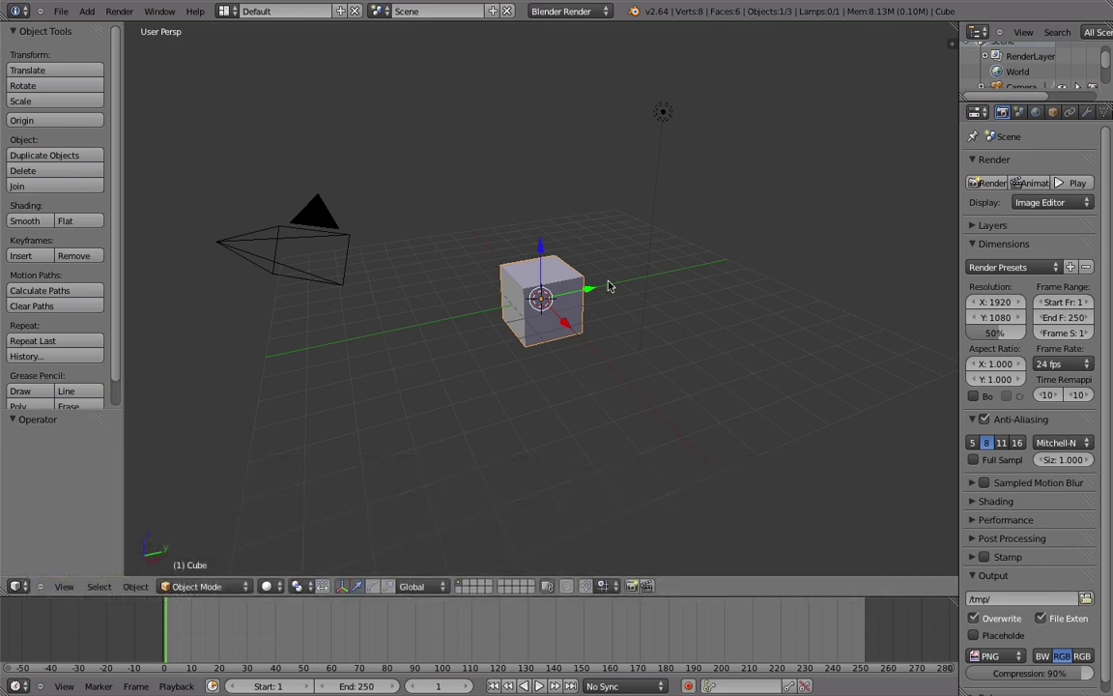
# - Widen the Properties editor so that its render settings are easier to read
pyautogui.moveTo(960, 211); pyautogui.dragTo(864, 206)
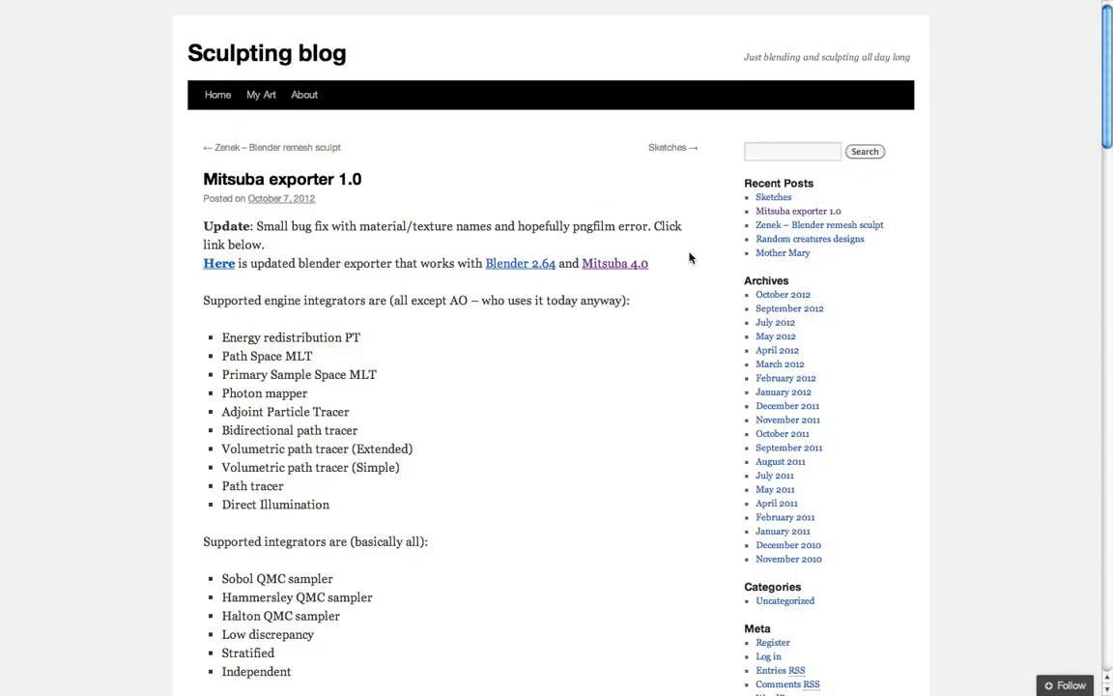
# - Read the Mitsuba exporter 1.0 post on the Sculpting blog in the web browser, including the author section
pyautogui.scroll(-15, 497, 397)
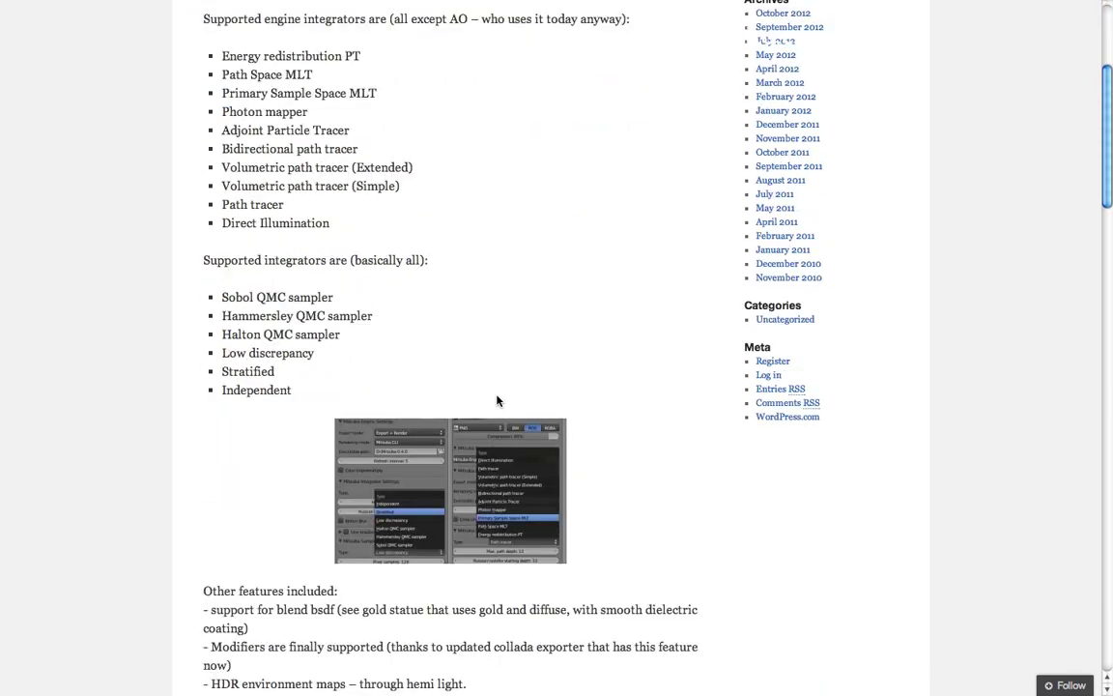
pyautogui.scroll(-2, 497, 400)
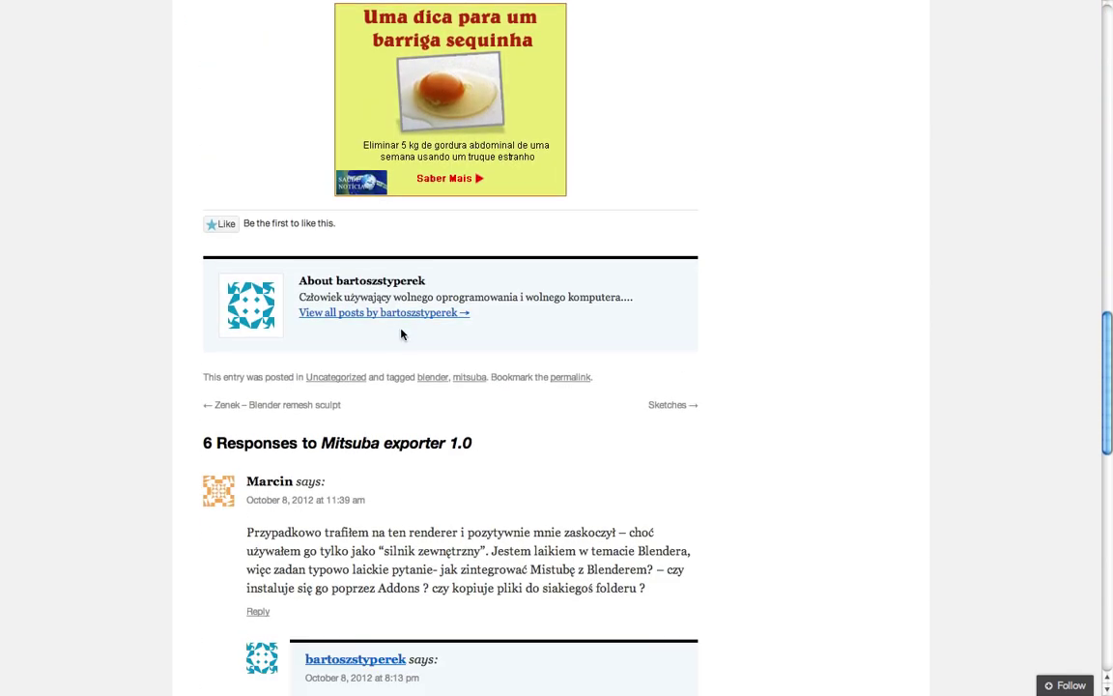
pyautogui.moveTo(334, 280); pyautogui.dragTo(427, 278)
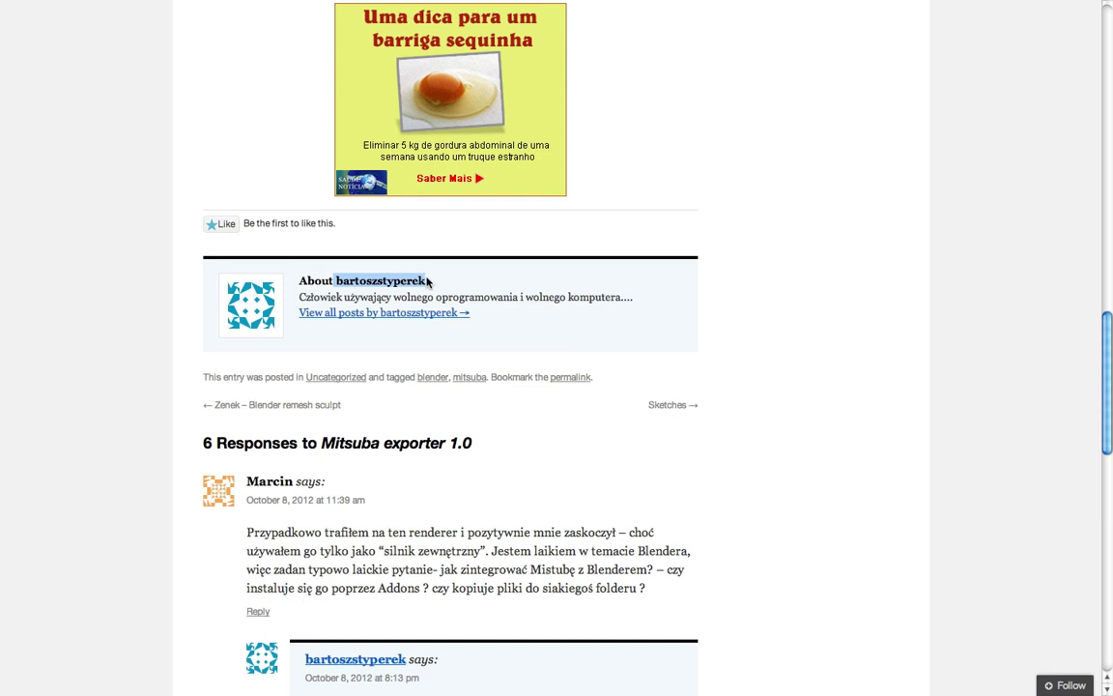
pyautogui.click(428, 280)
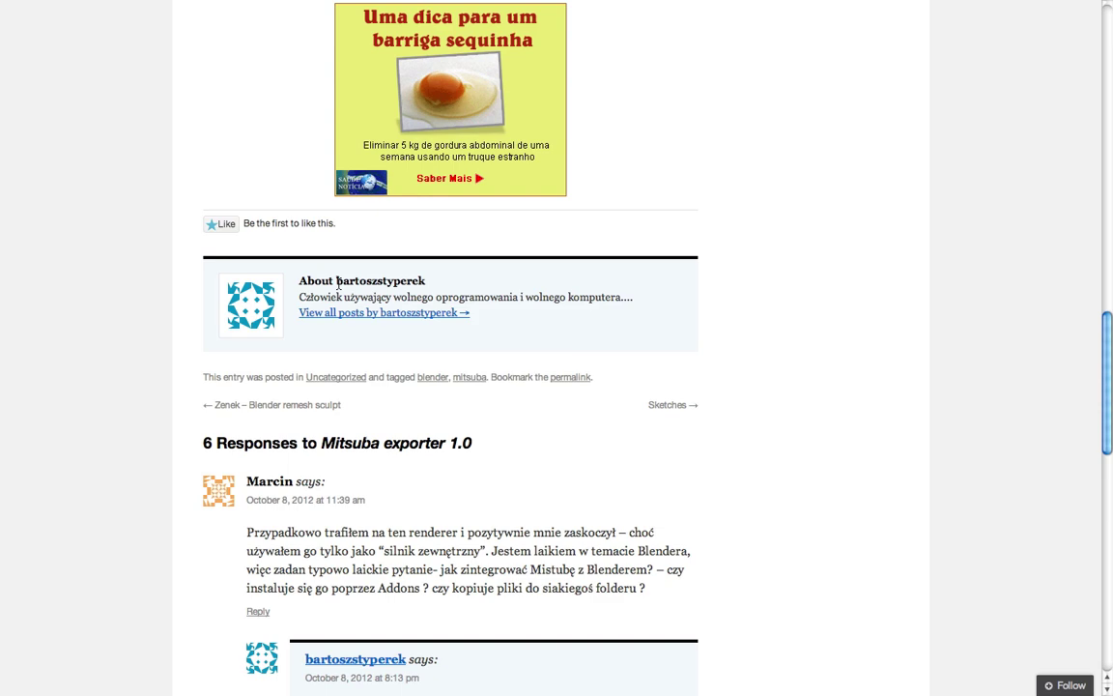
pyautogui.scroll(15, 316, 553)
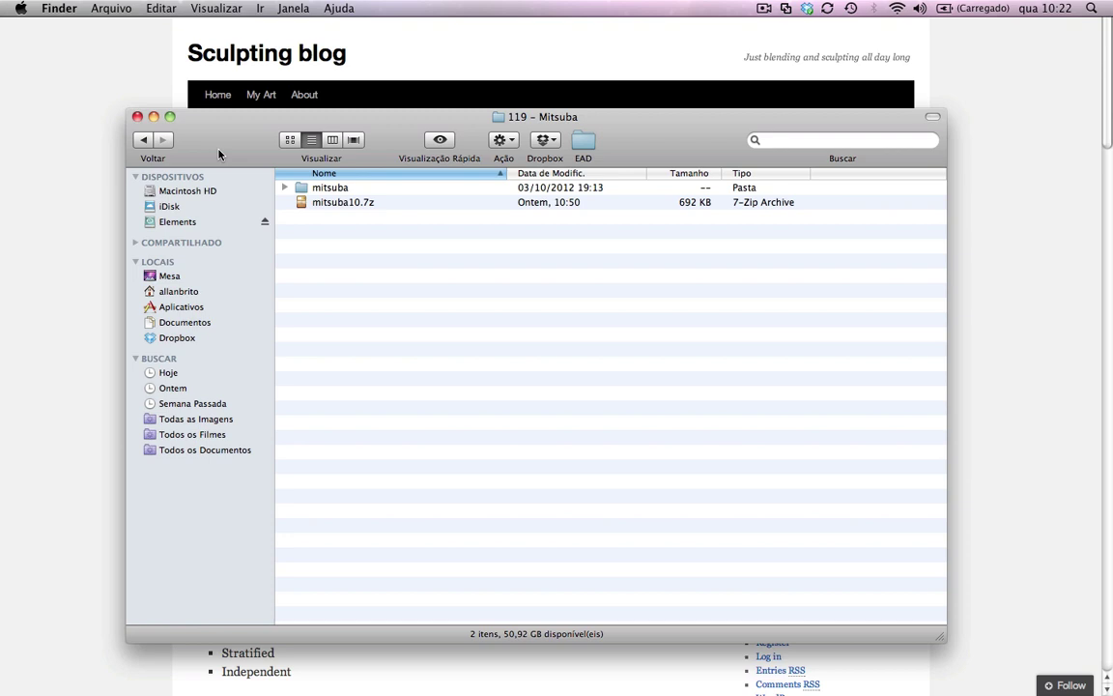
# - In Finder, examine the mitsuba10.7z archive and the contents of the extracted mitsuba folder, including __init__.py and readme.txt
pyautogui.click(332, 204)
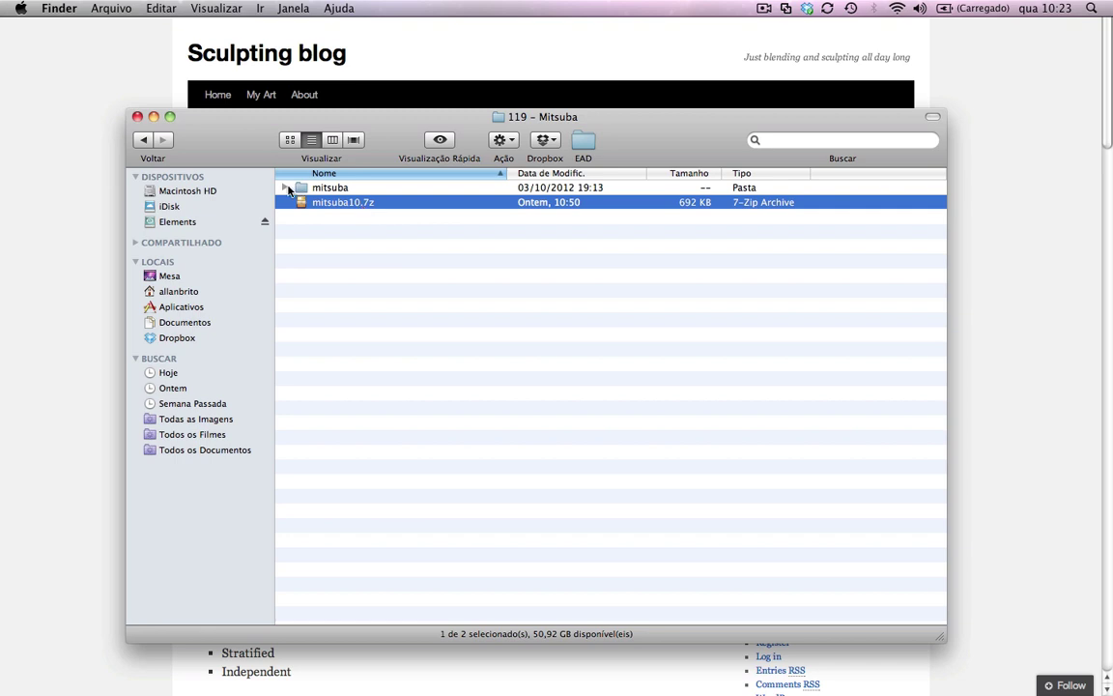
pyautogui.click(286, 188)
pyautogui.click(360, 204)
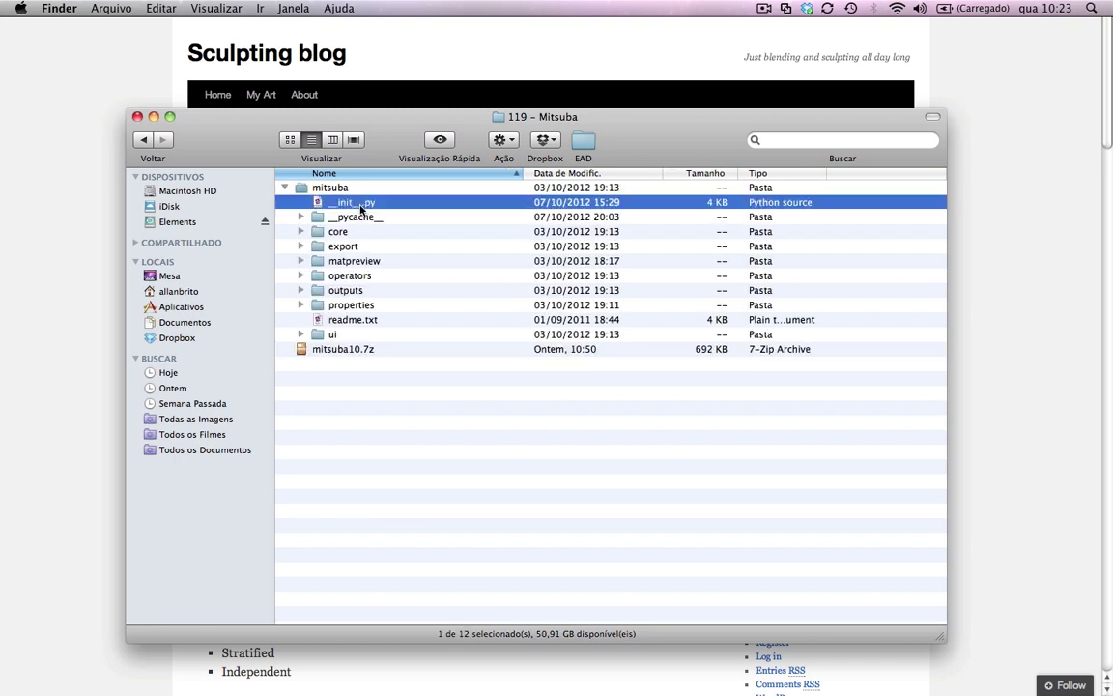
pyautogui.click(346, 247)
pyautogui.click(346, 275)
pyautogui.click(360, 319)
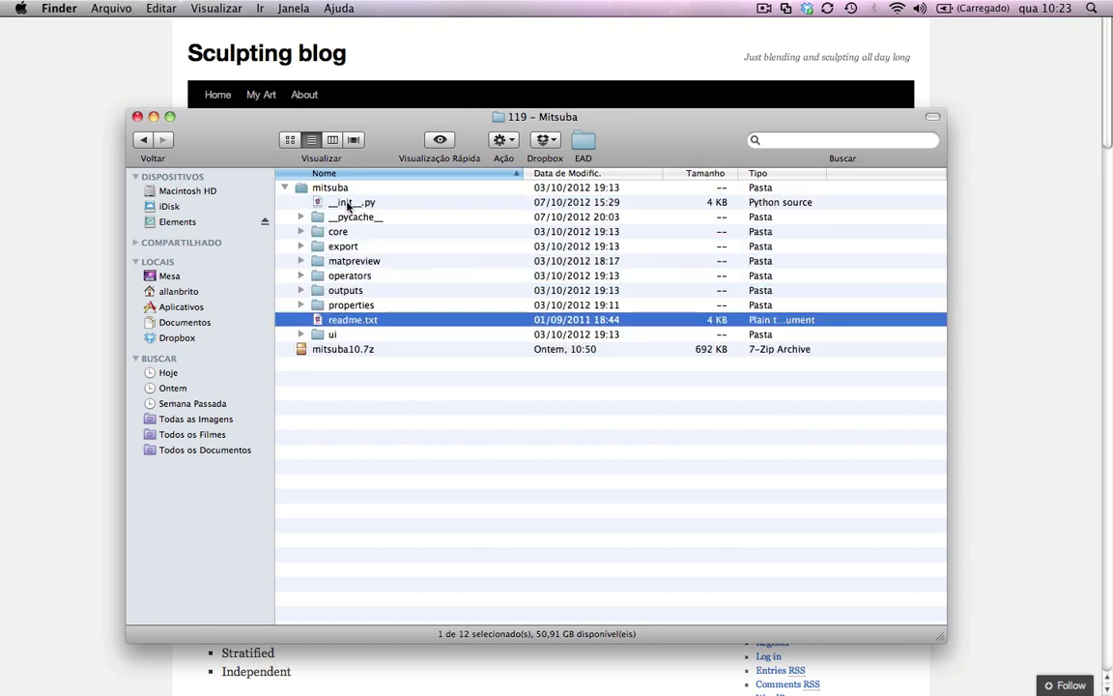
pyautogui.click(342, 204)
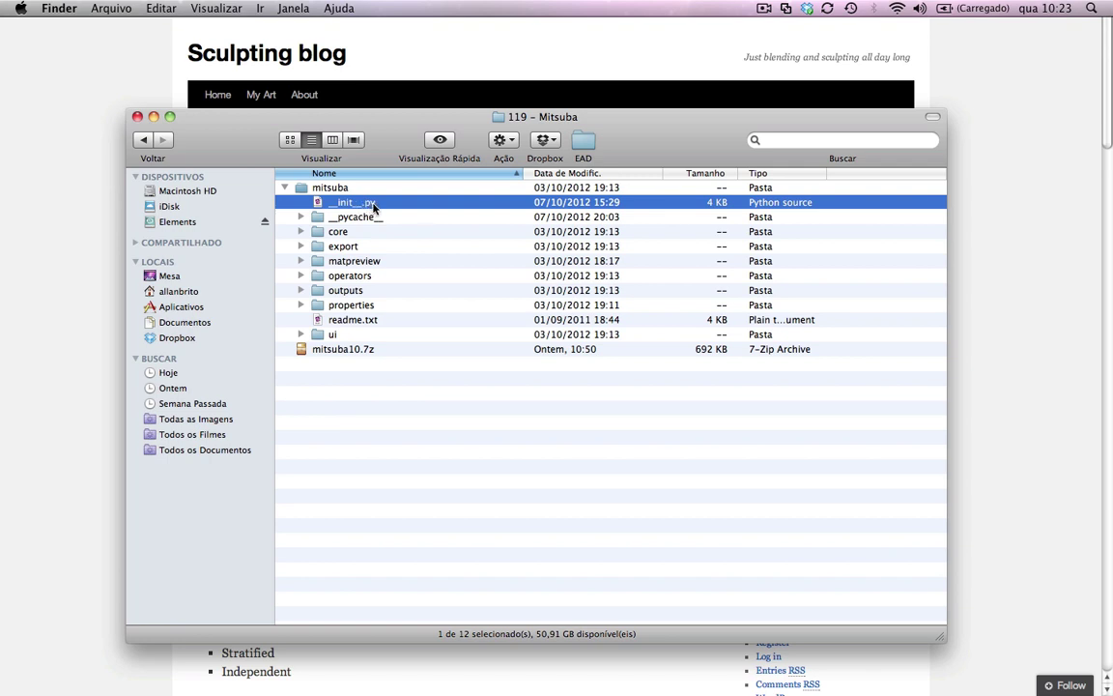
pyautogui.click(285, 187)
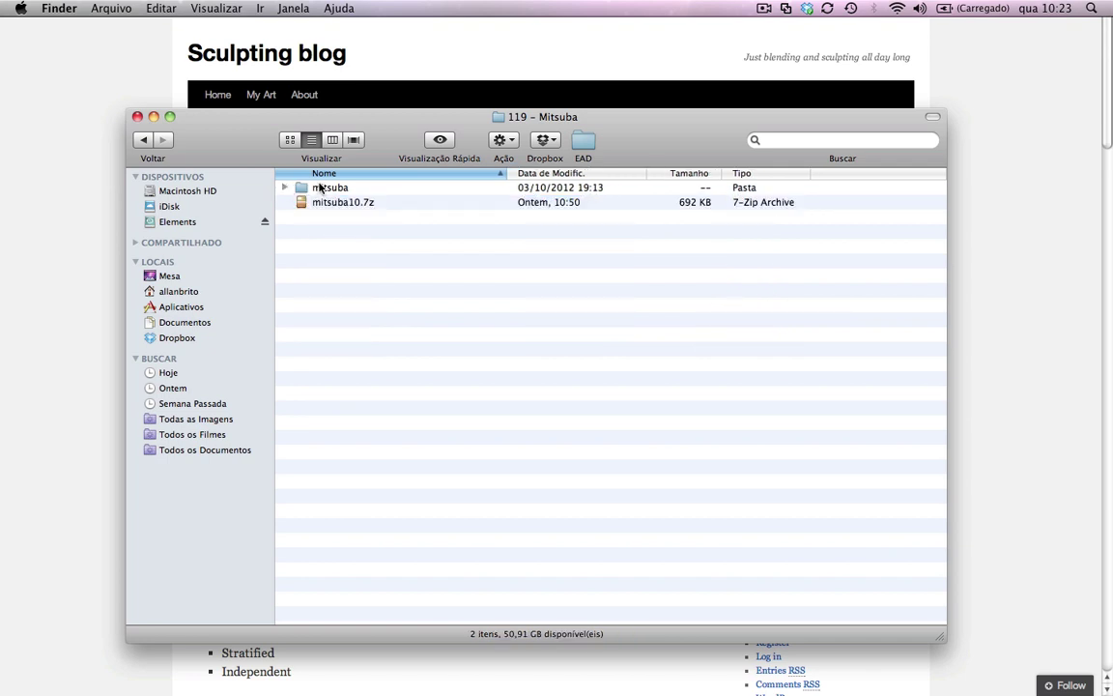
# - Compress the extracted mitsuba folder into a zip archive in the same folder
pyautogui.rightClick(321, 185)
pyautogui.click(416, 253)
pyautogui.click(334, 204)
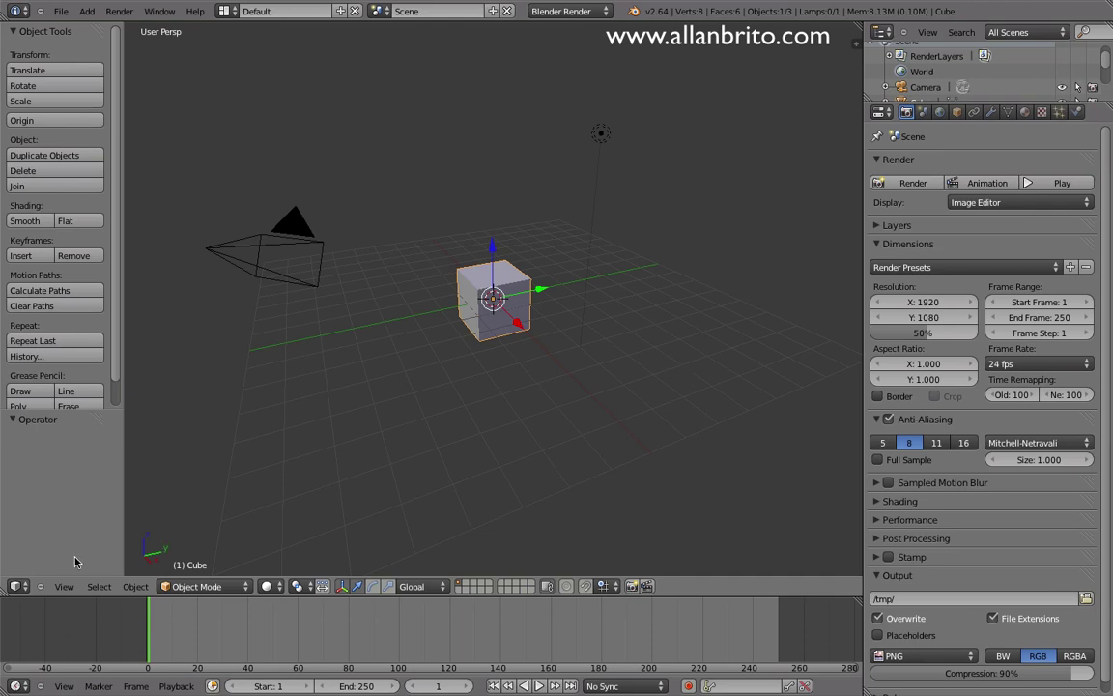
# - Switch to Blender and install the Mitsuba add-on from mitsuba.zip through the user preferences
pyautogui.click(16, 587)
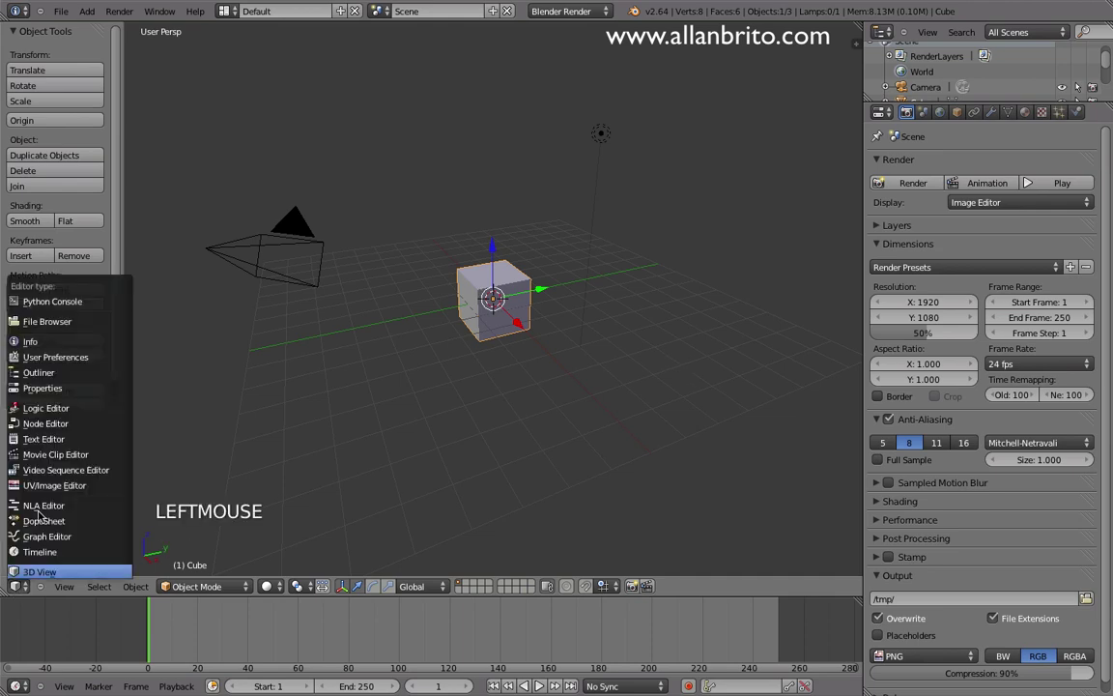
pyautogui.click(50, 356)
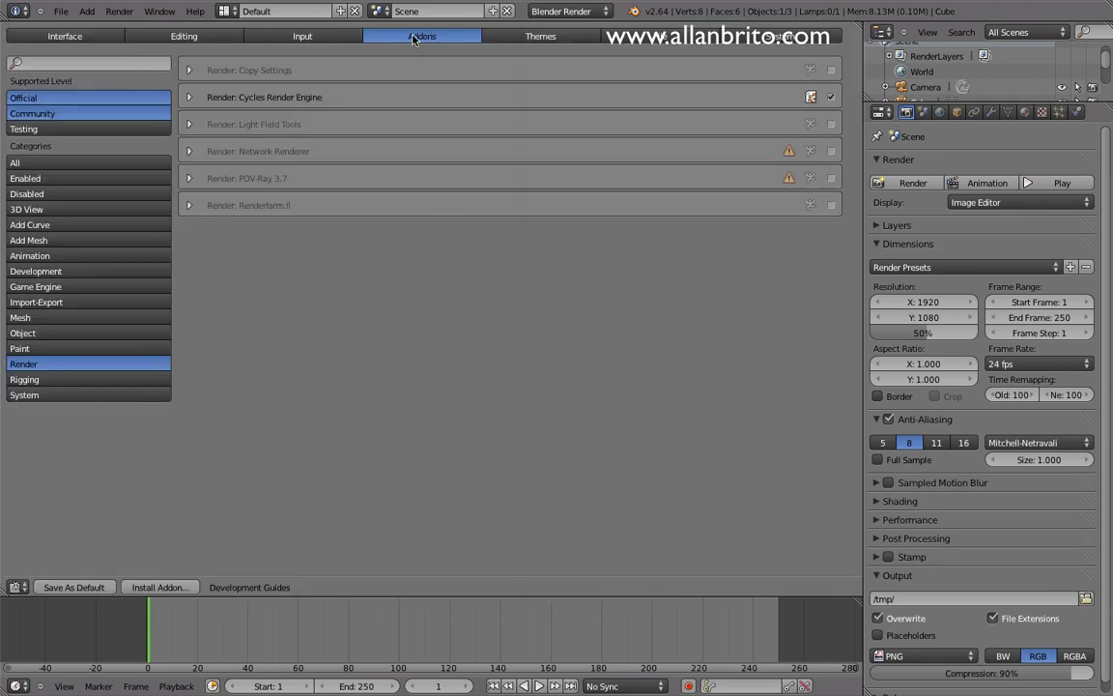
pyautogui.click(155, 588)
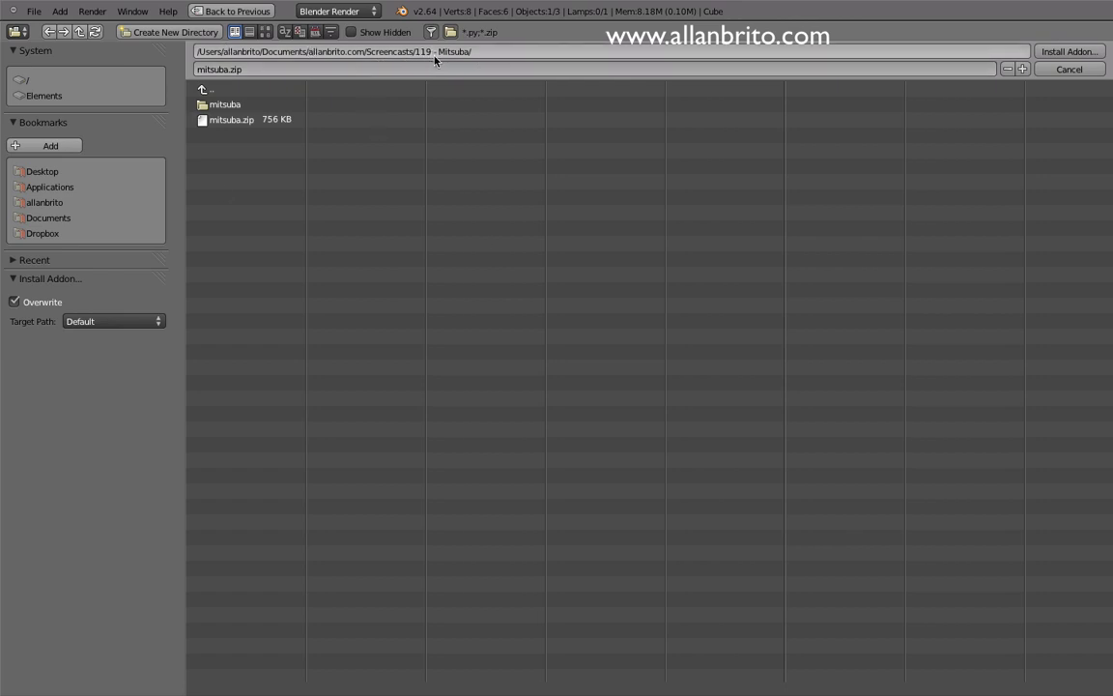
pyautogui.click(217, 120)
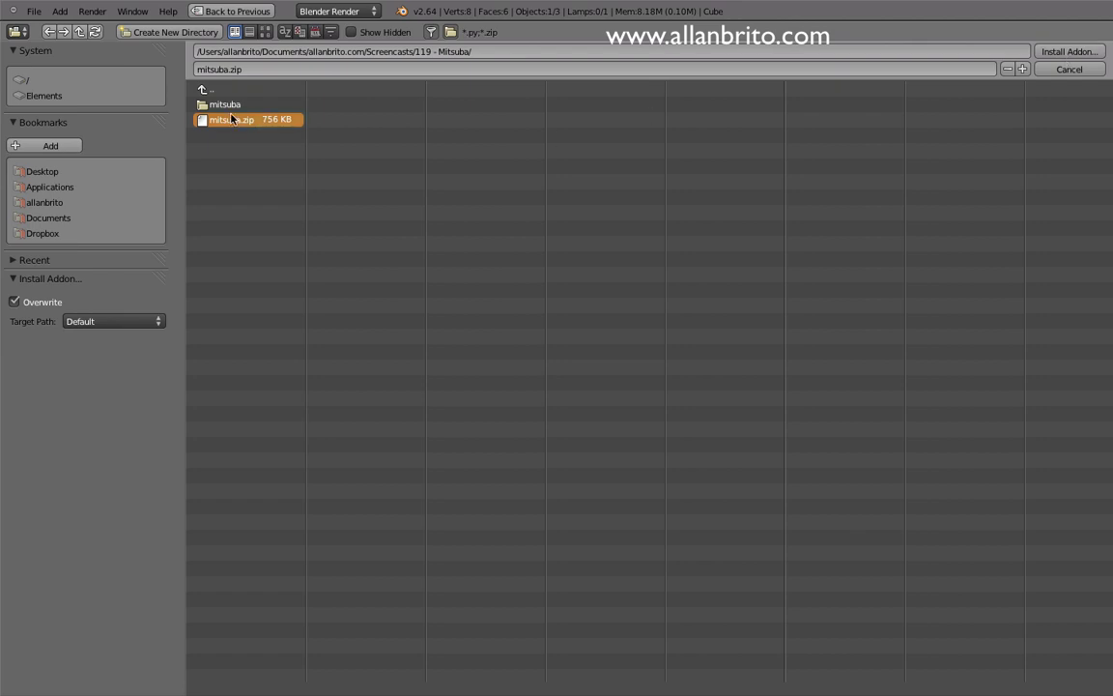
pyautogui.click(1068, 52)
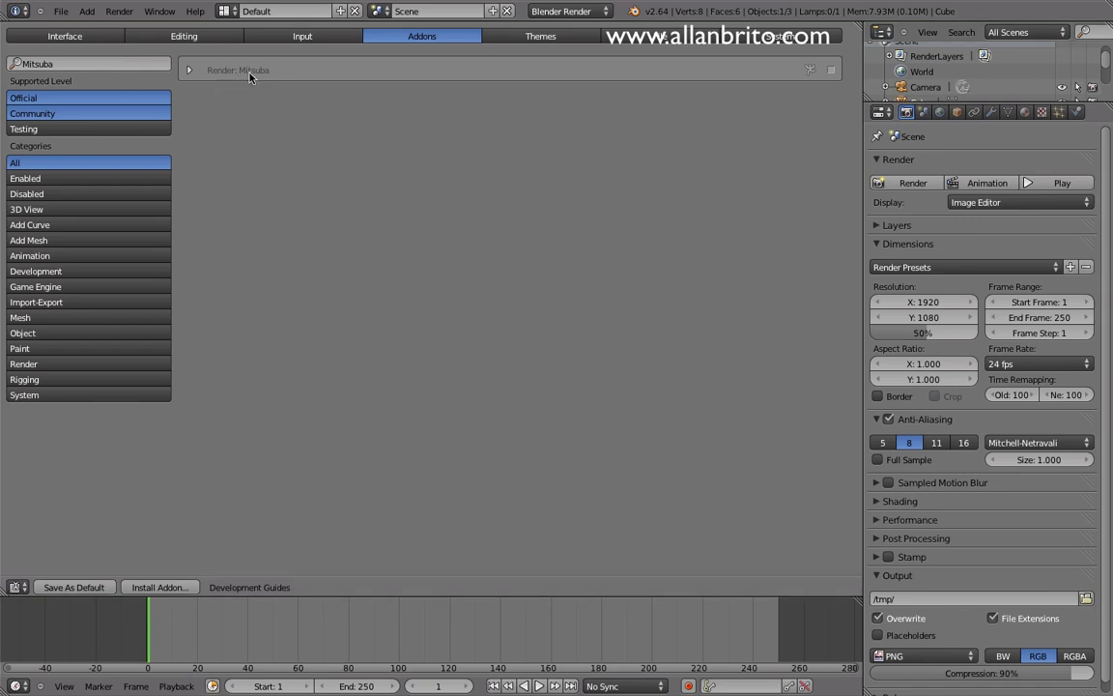
# - Enable the Render: Mitsuba add-on and change the preferences area back to the 3D View
pyautogui.click(831, 70)
pyautogui.click(17, 586)
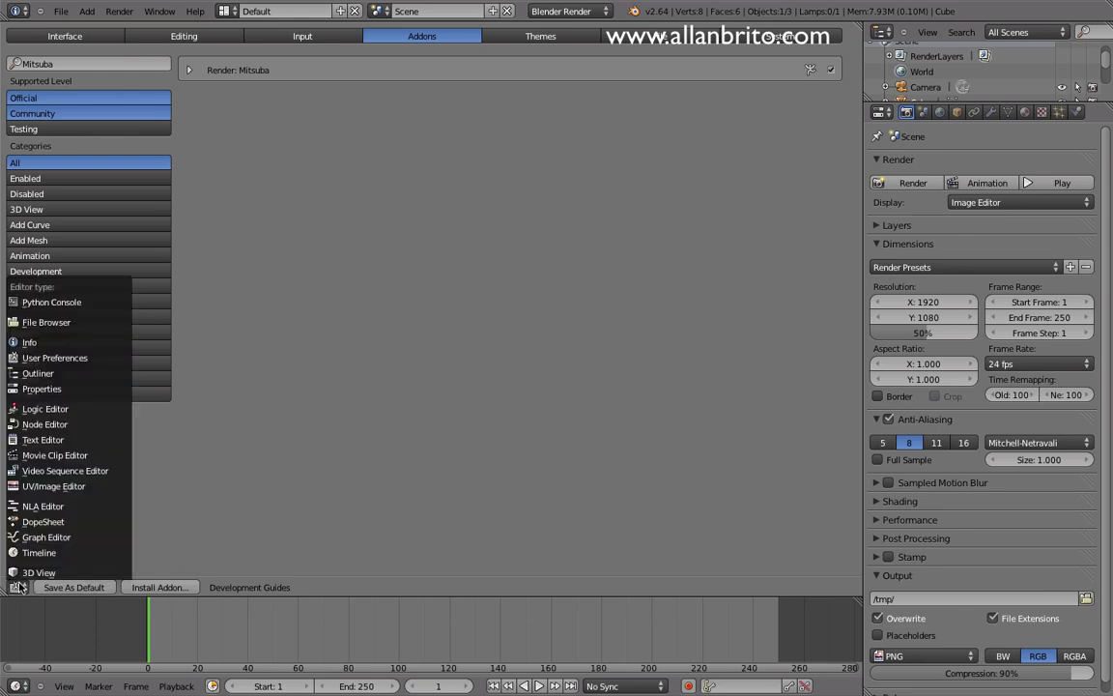
pyautogui.click(24, 577)
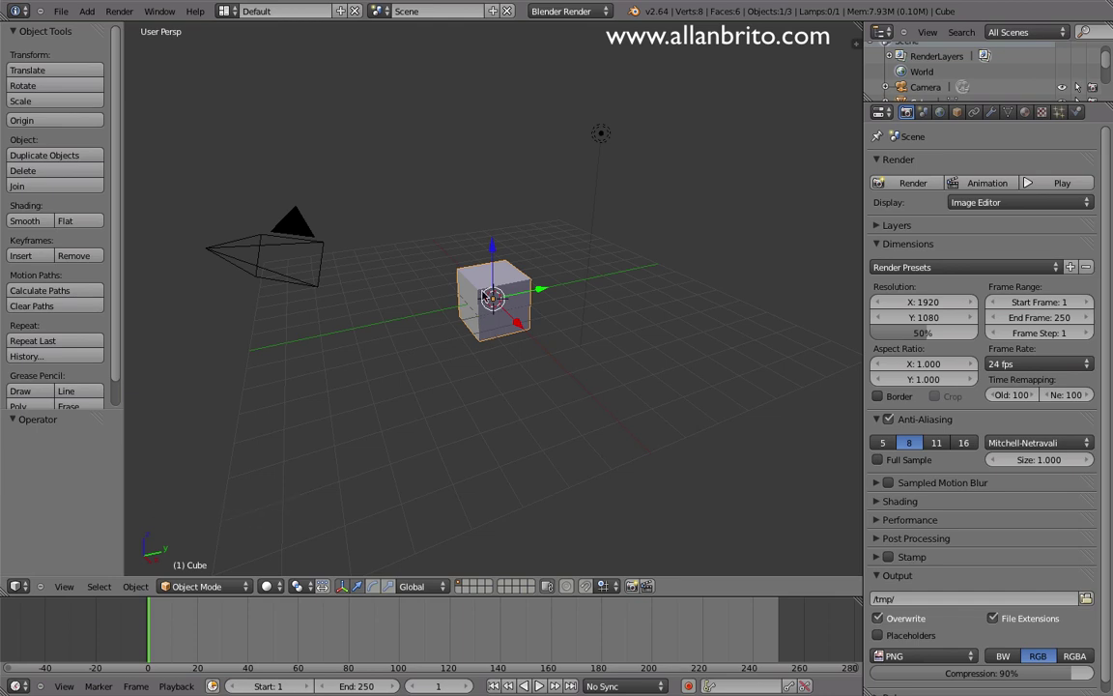
# - Save the user settings and set the render engine to Mitsuba
pyautogui.click(60, 11)
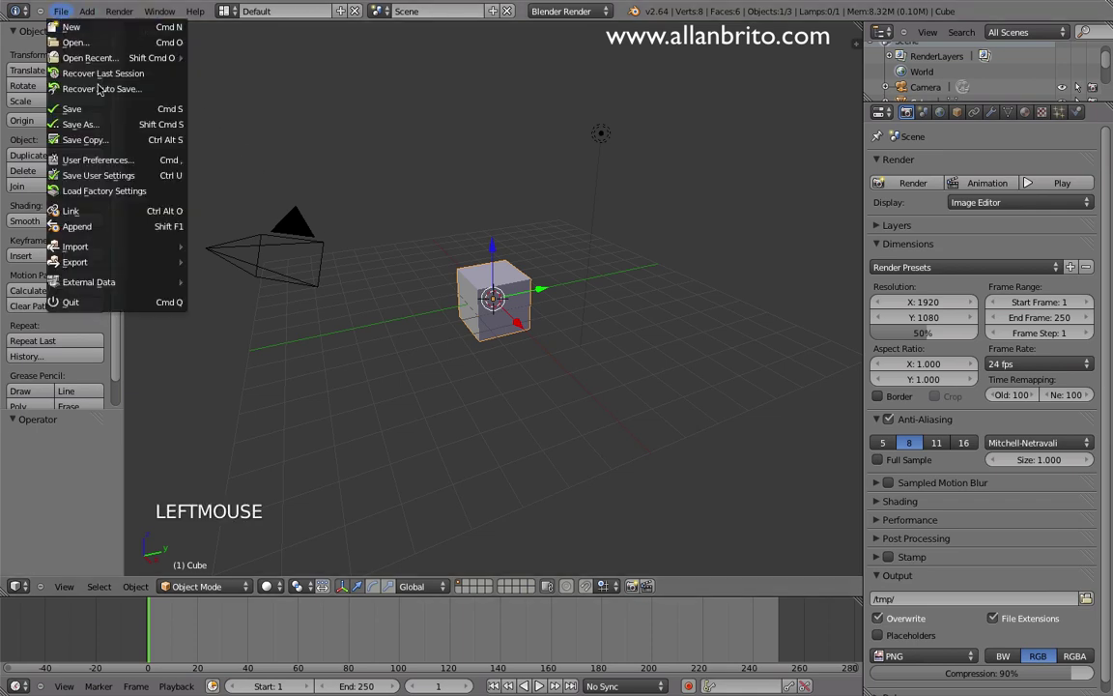
pyautogui.click(110, 175)
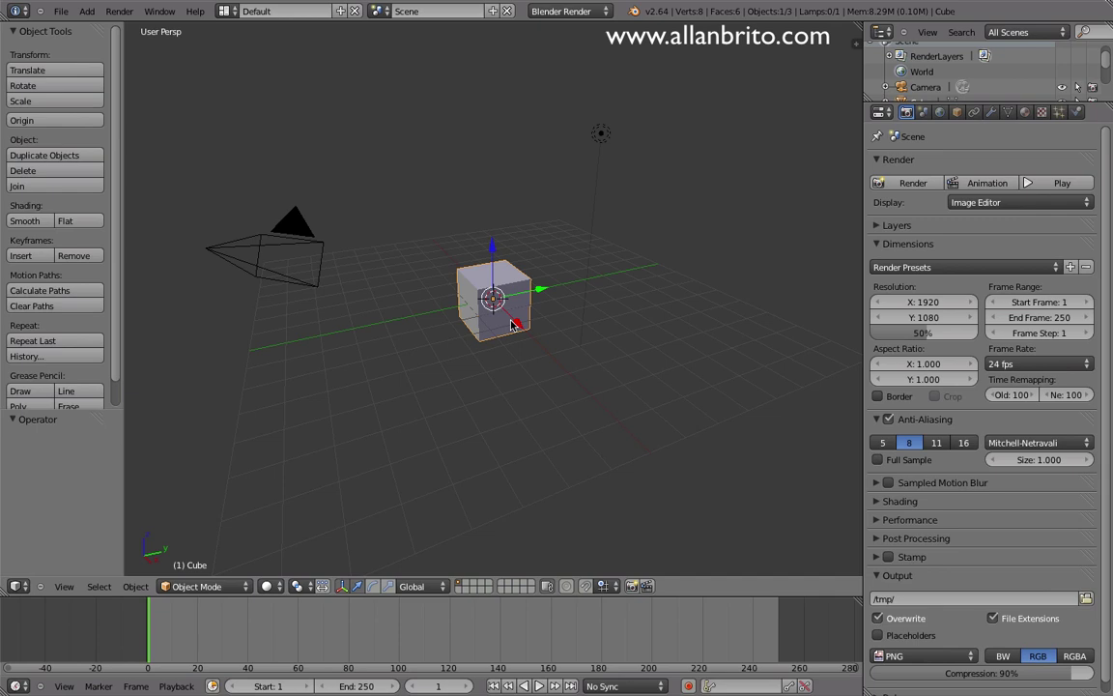
pyautogui.click(606, 12)
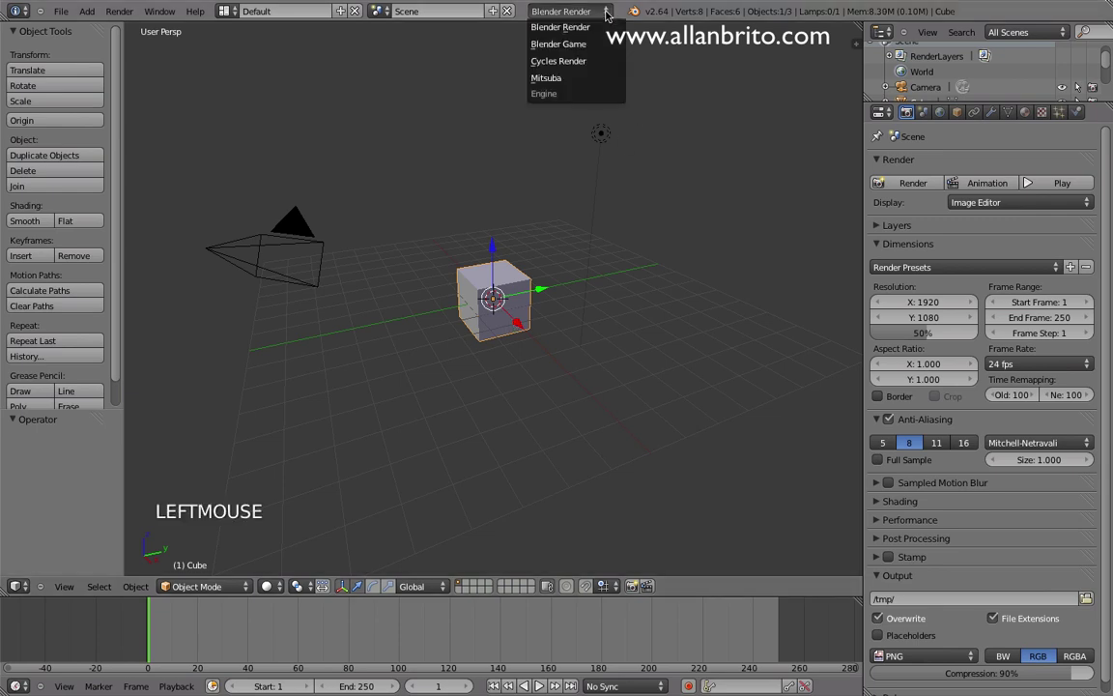
pyautogui.click(559, 80)
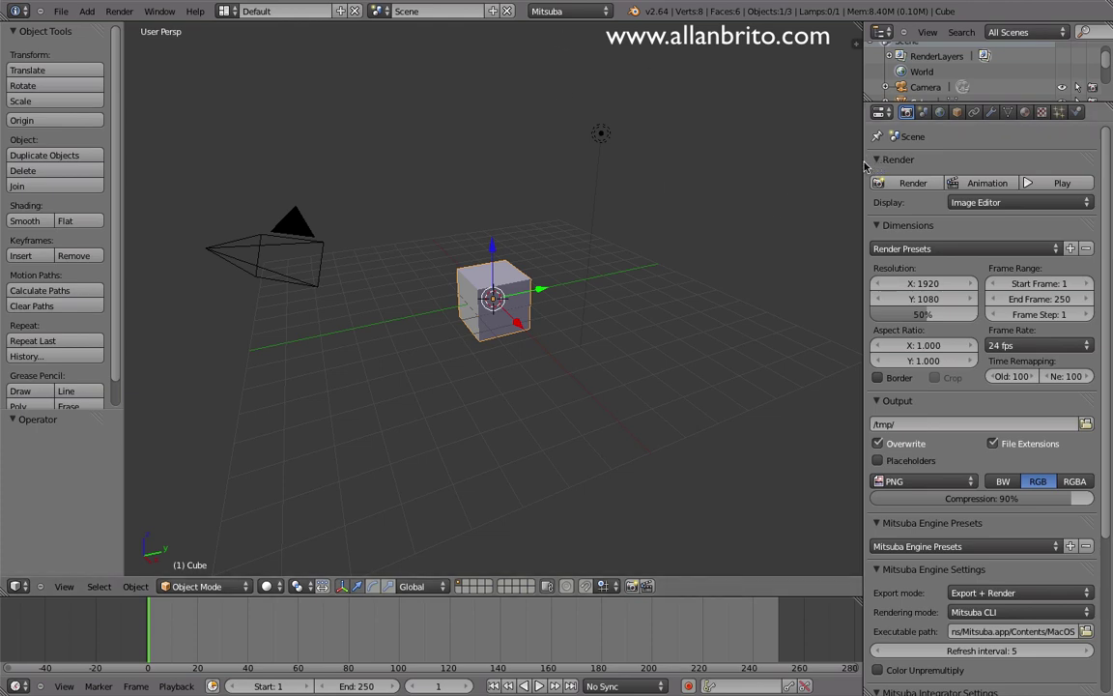
# - Widen the Properties editor slightly, review the Mitsuba engine, integrator and sampler settings, and render the default cube scene
pyautogui.moveTo(866, 160); pyautogui.dragTo(845, 158)
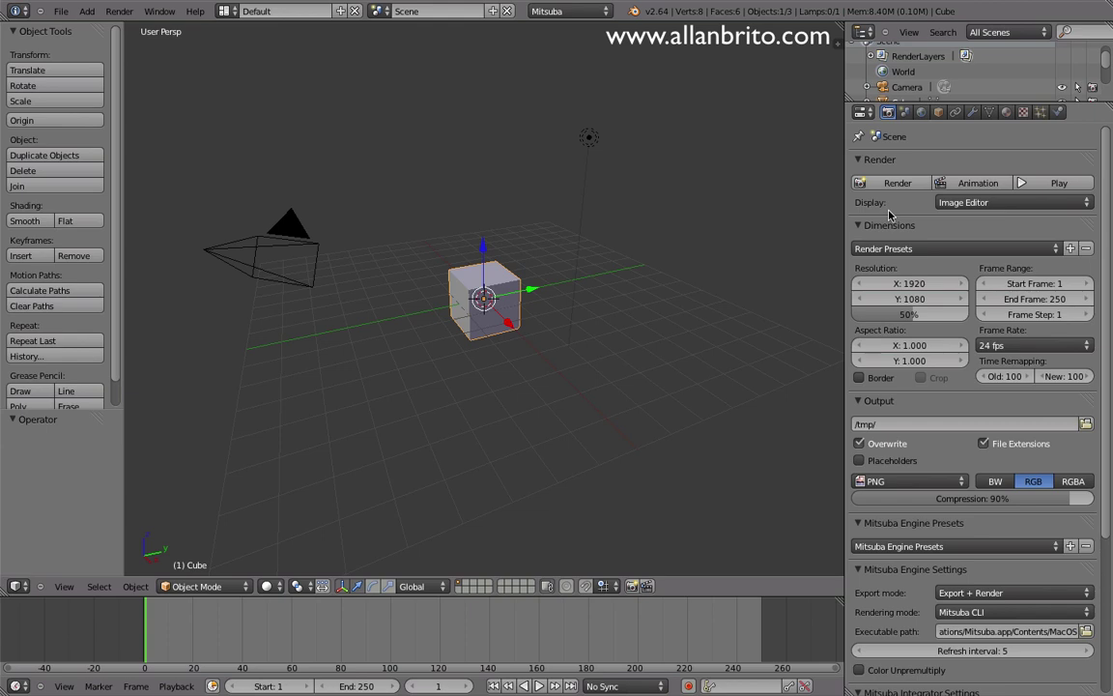
pyautogui.scroll(-10, 991, 329)
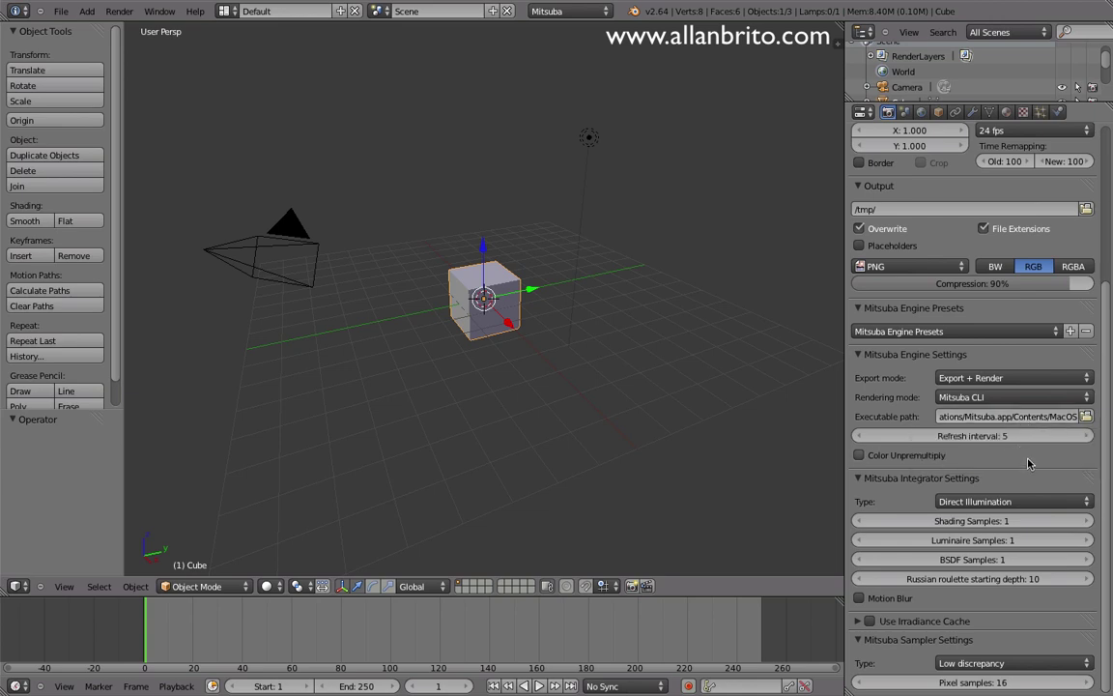
pyautogui.scroll(9, 928, 419)
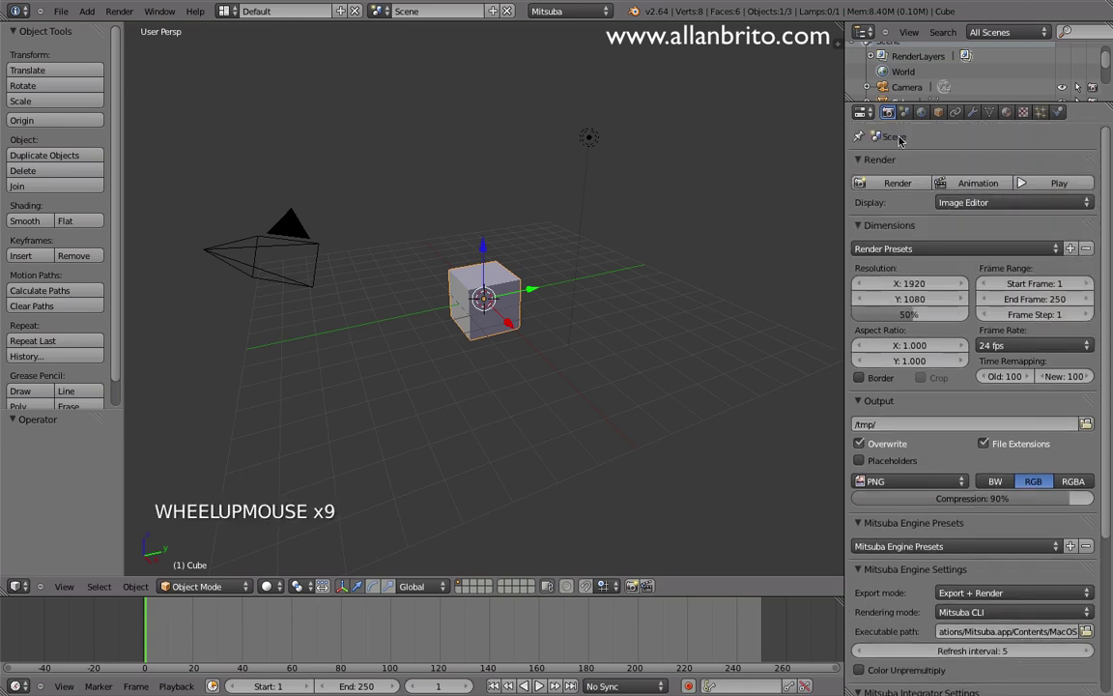
pyautogui.click(895, 183)
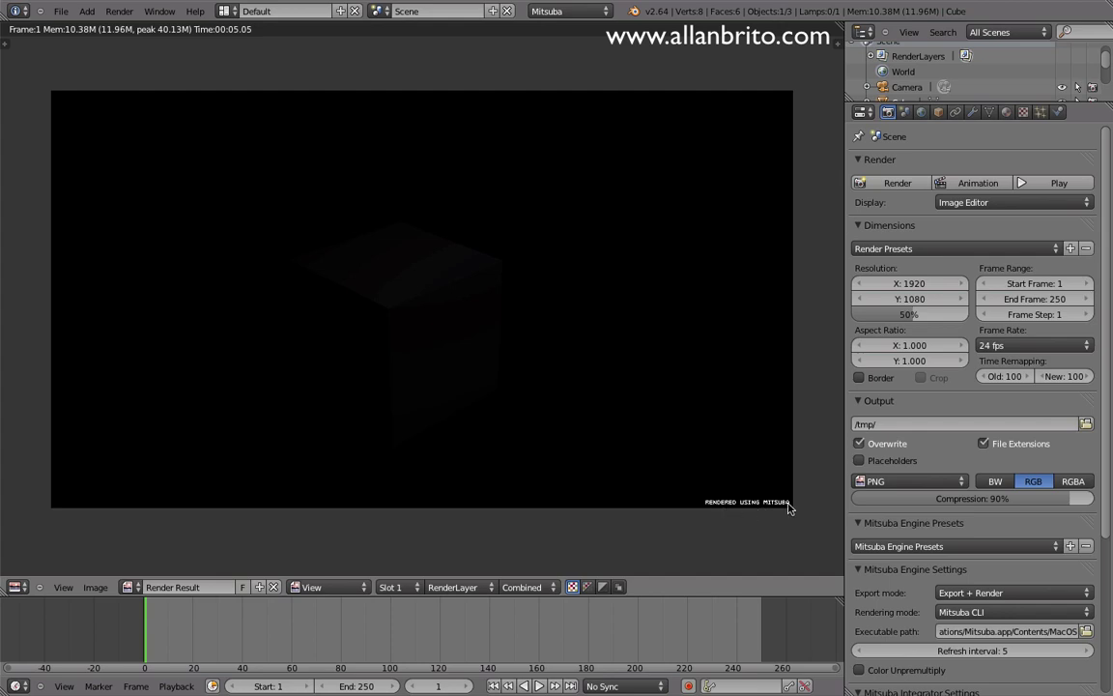
# - Examine the World, Scene and Render properties offered for the Mitsuba engine
pyautogui.click(921, 112)
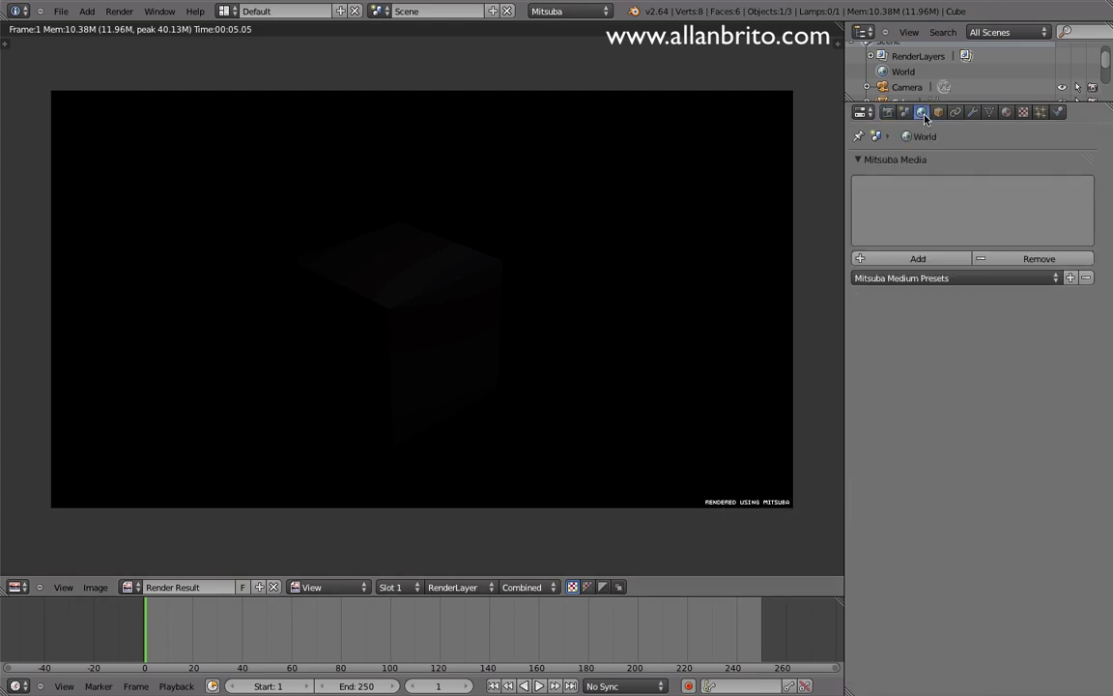
pyautogui.click(905, 112)
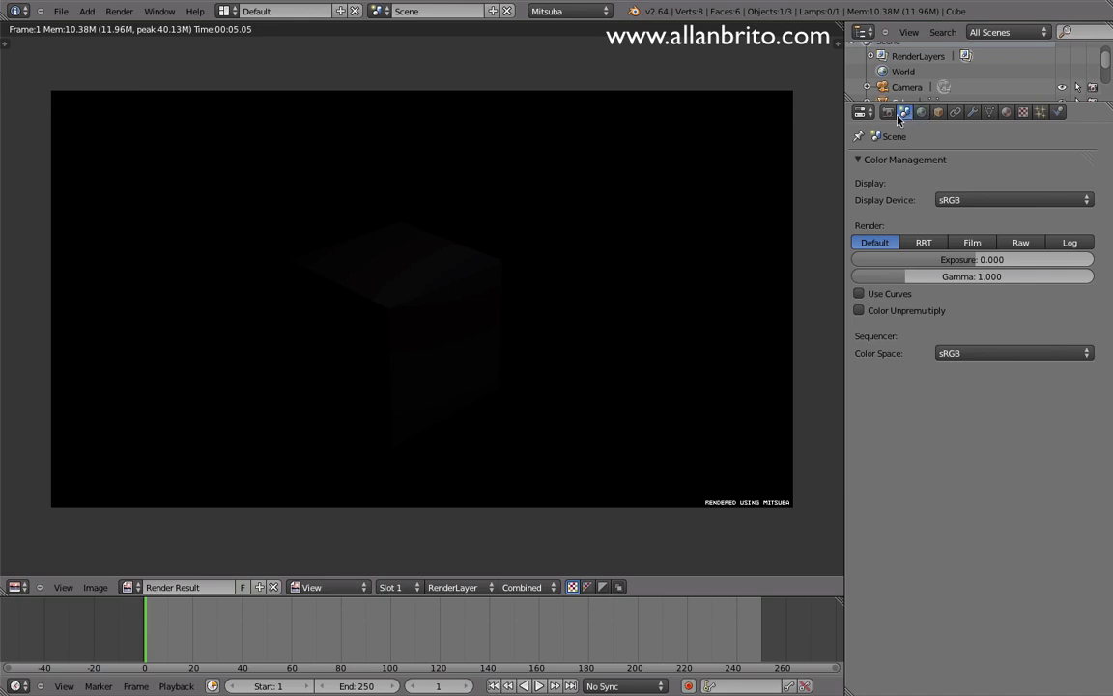
pyautogui.click(889, 113)
pyautogui.scroll(-6, 967, 290)
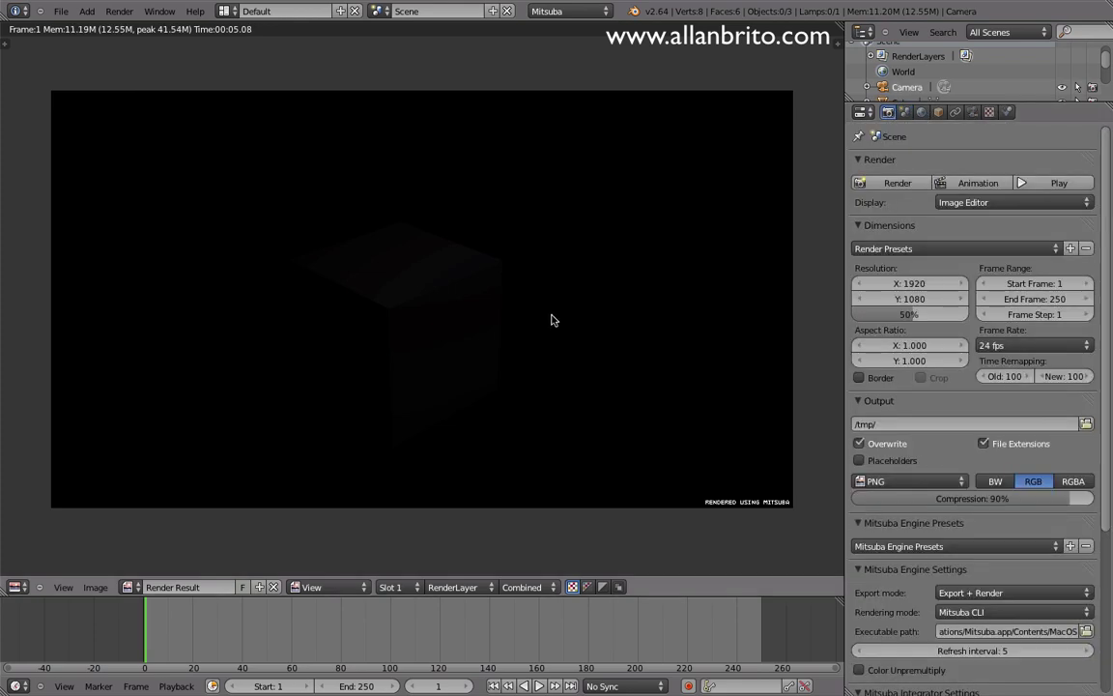
# - Leave the render result and turn off the Mitsuba logo in the camera's Mitsuba Camera Options
pyautogui.press('Escape')
pyautogui.scroll(1, 449, 360)
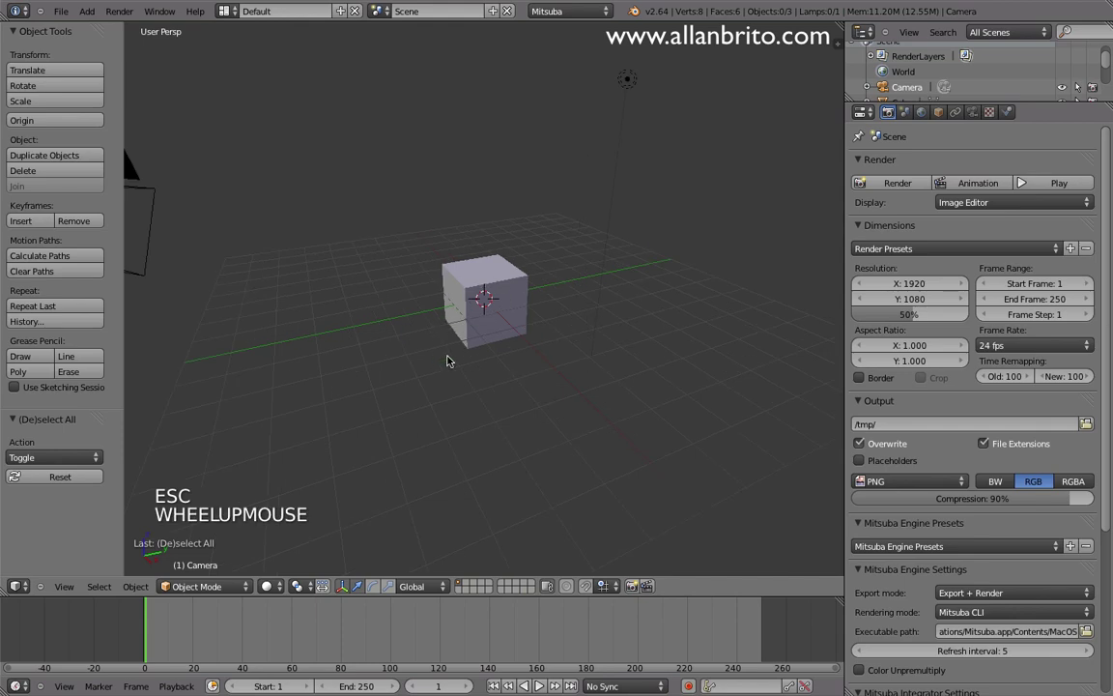
pyautogui.scroll(-1, 320, 293)
pyautogui.rightClick(298, 221)
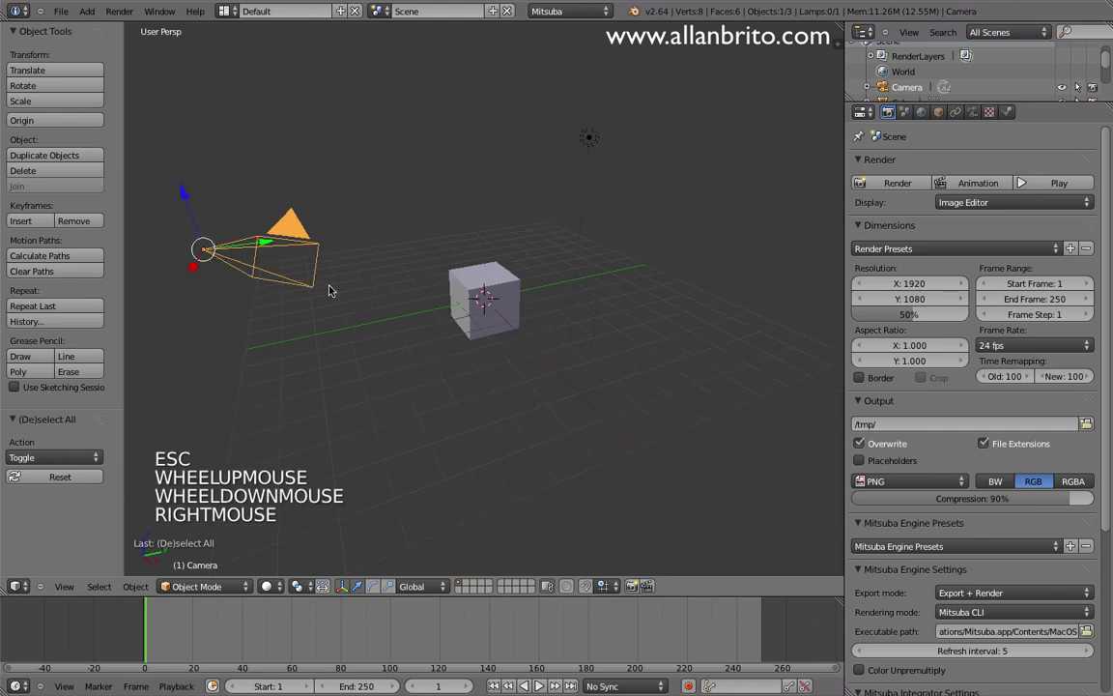
pyautogui.click(972, 112)
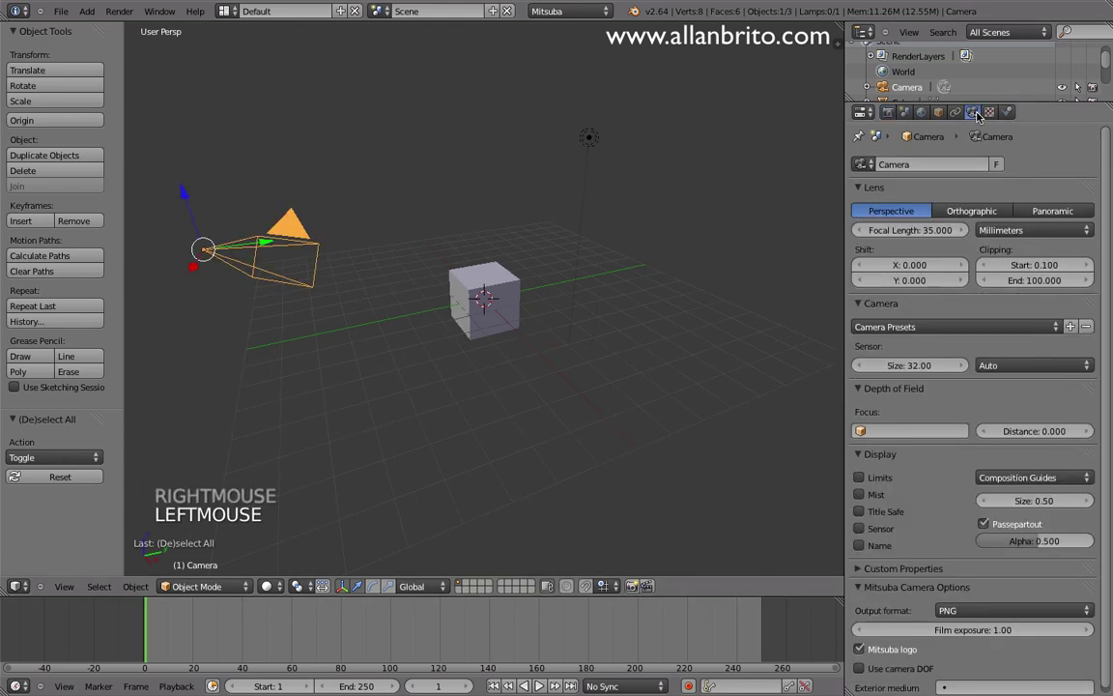
pyautogui.scroll(-5, 974, 414)
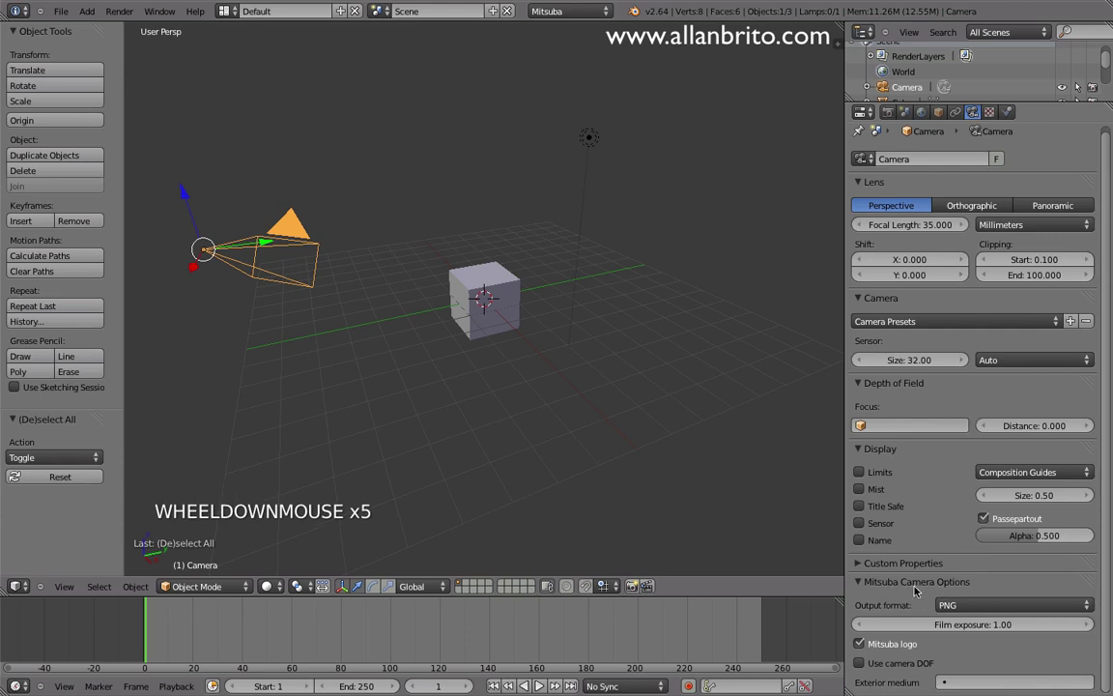
pyautogui.click(860, 645)
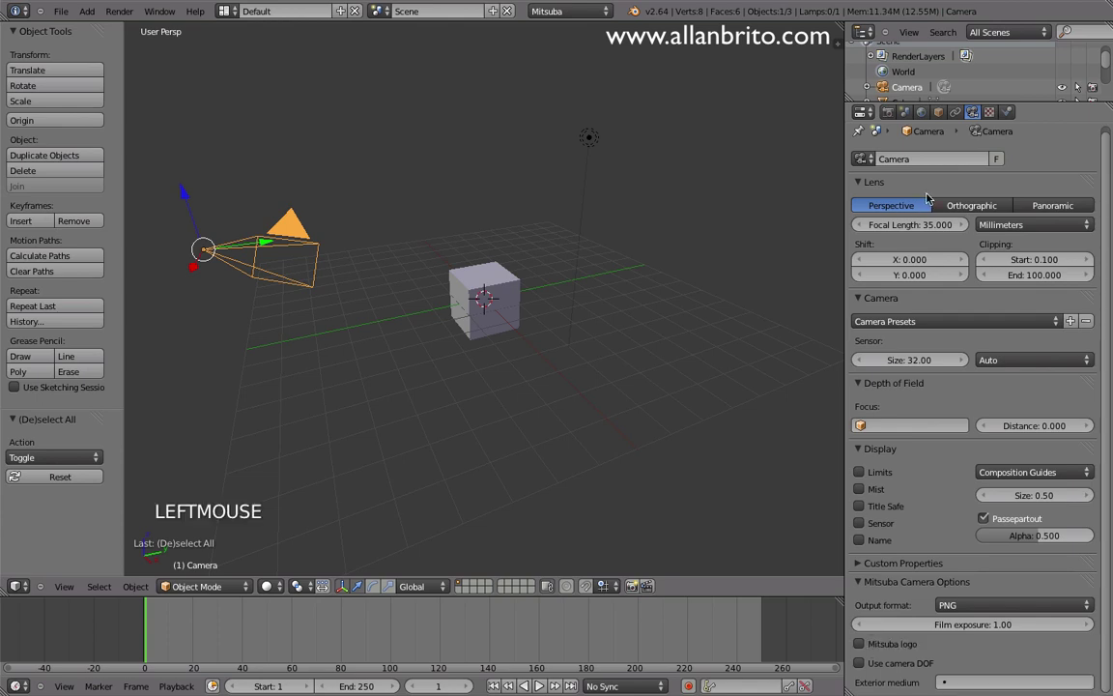
# - Render the scene again without the Mitsuba logo and leave the render result
pyautogui.click(889, 112)
pyautogui.click(896, 181)
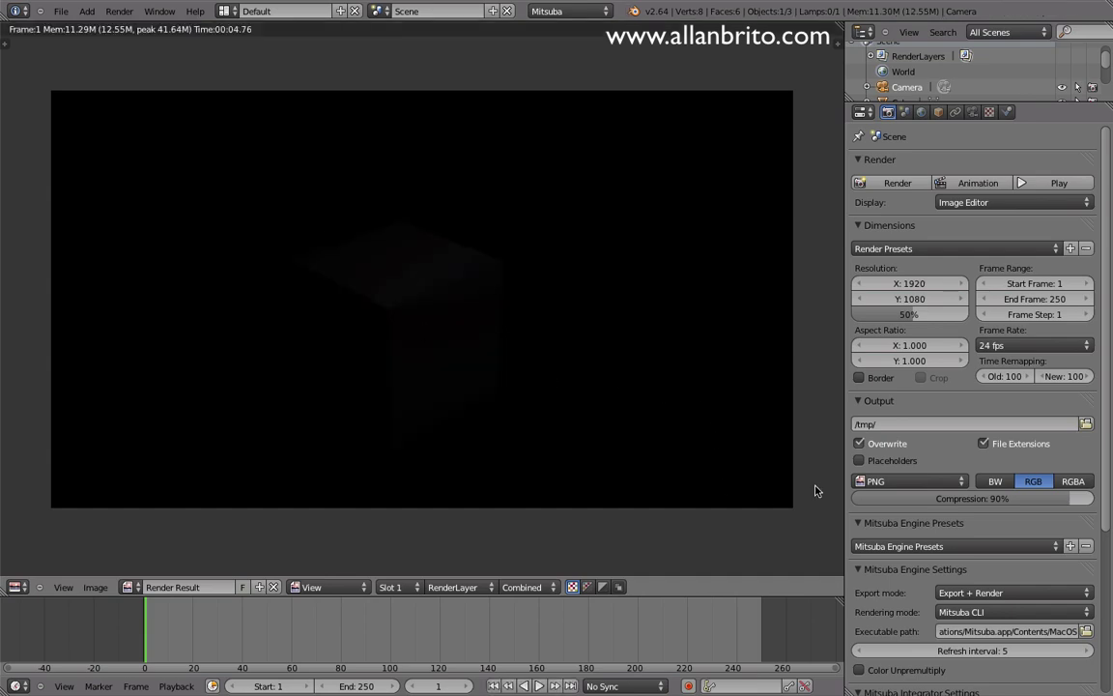
pyautogui.press('Escape')
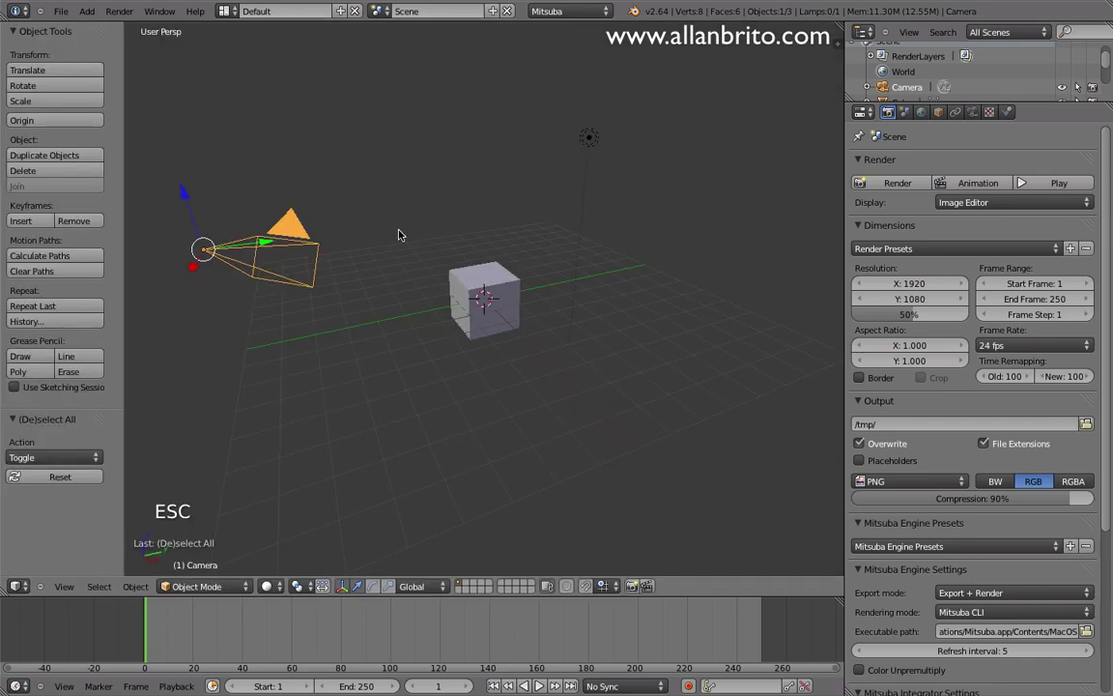
# - Change the lamp's type to Sun and render the cube with the Mitsuba sun and sky lighting
pyautogui.rightClick(537, 130)
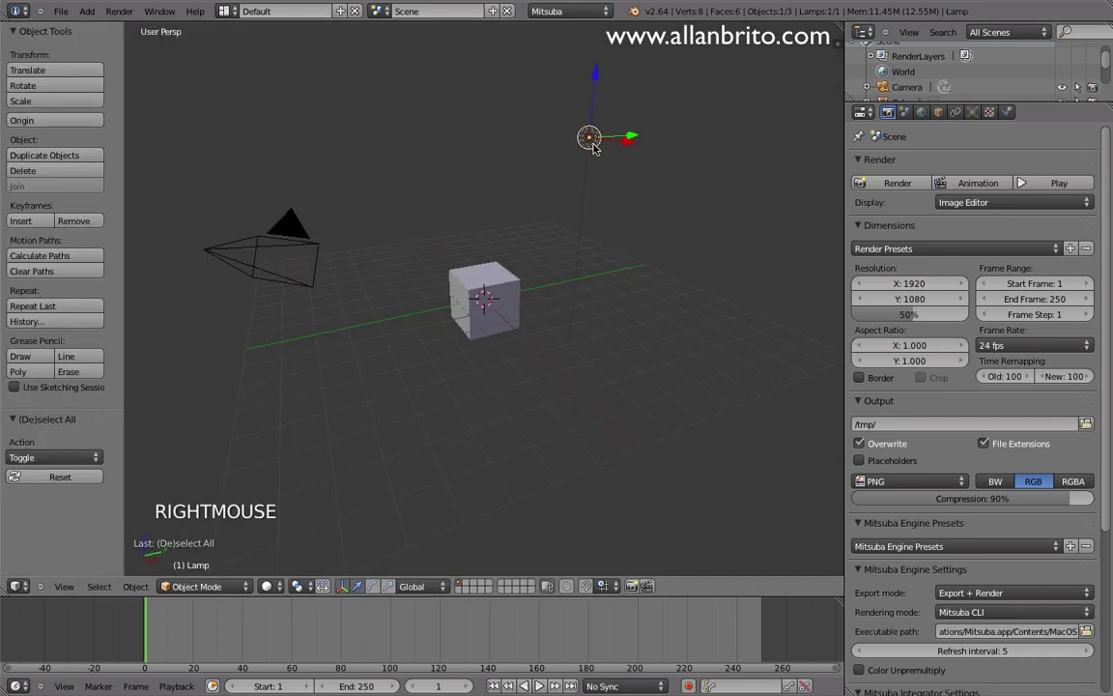
pyautogui.click(972, 113)
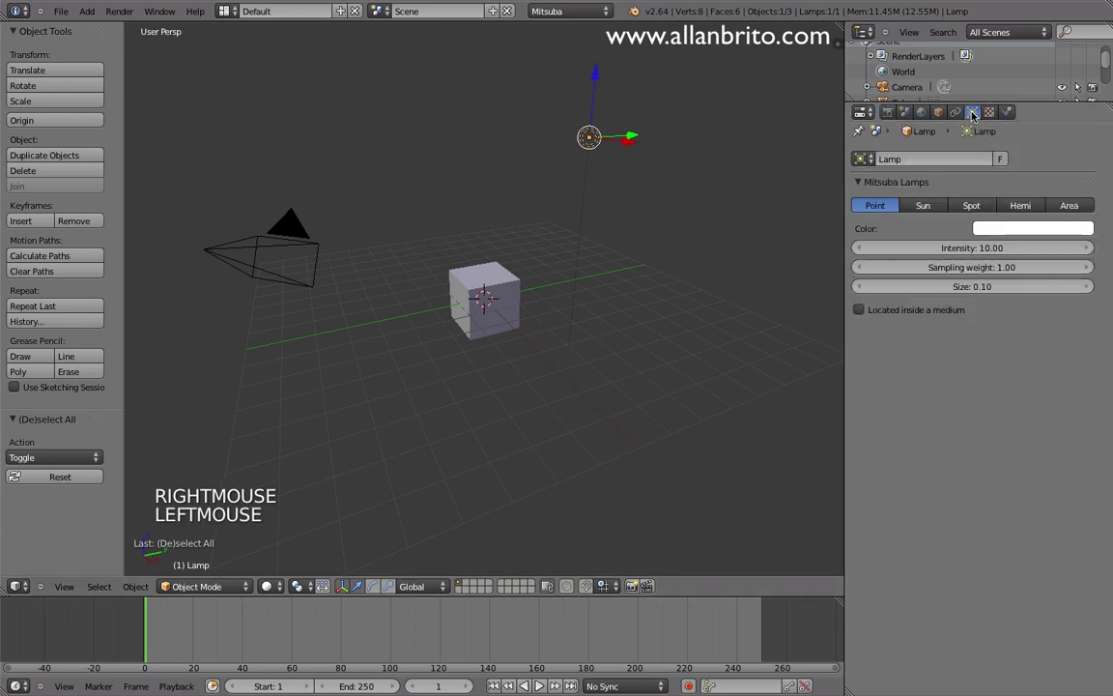
pyautogui.click(926, 213)
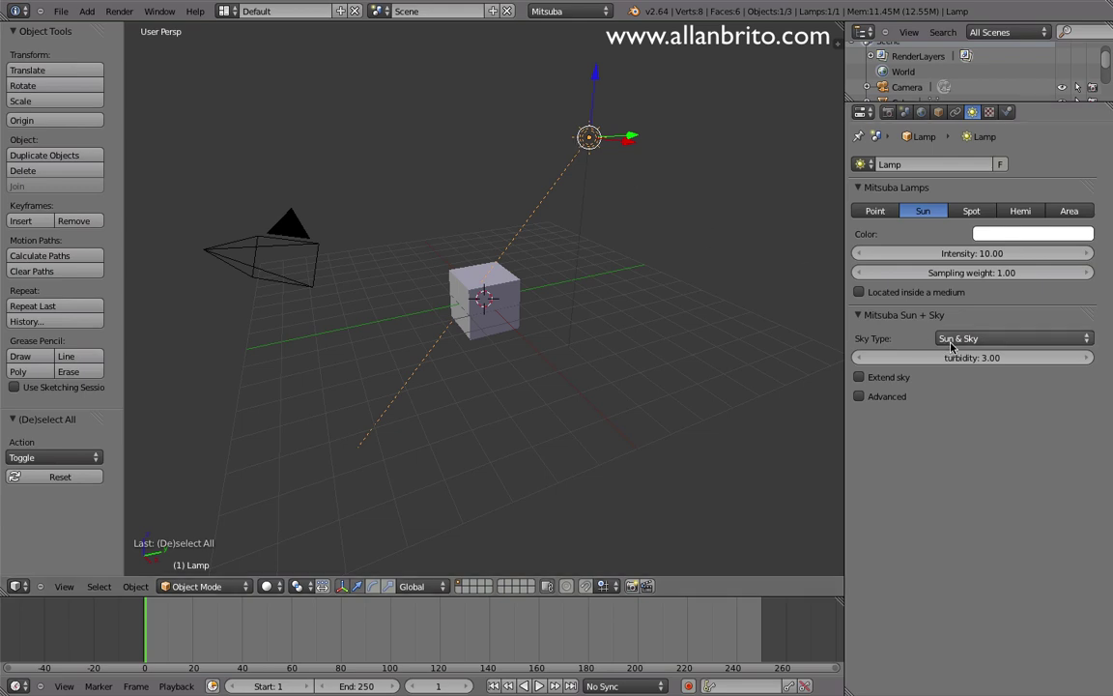
pyautogui.click(887, 112)
pyautogui.click(894, 183)
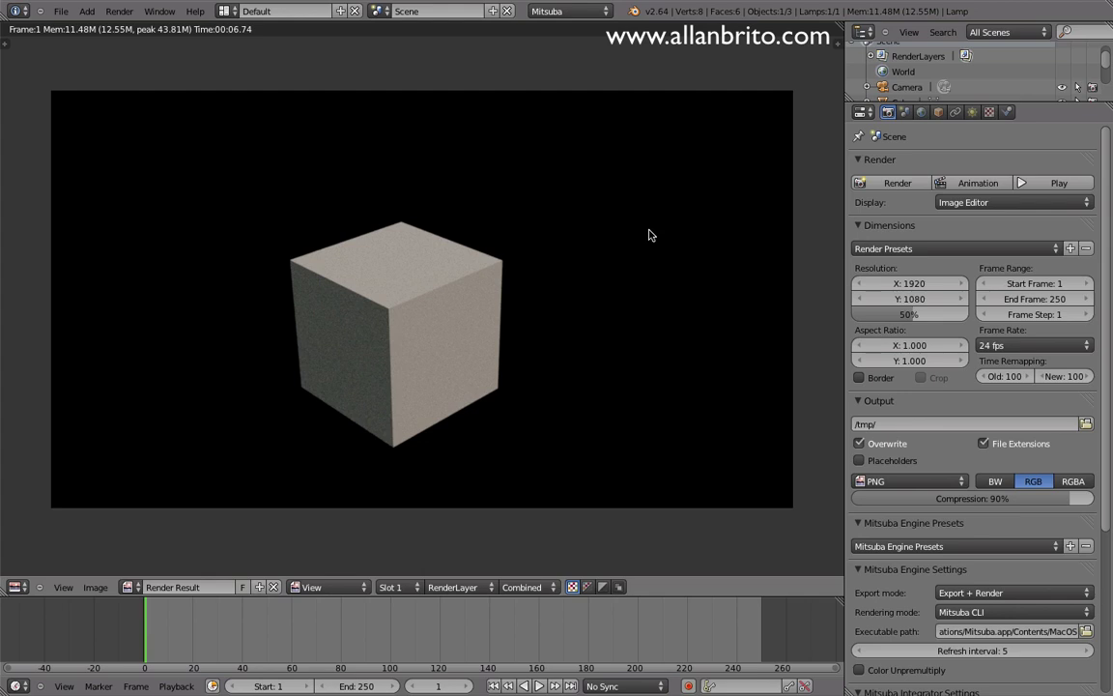
pyautogui.press('Escape')
# - Add a plane at the origin and scale it up uniformly to cover nearly the whole grid floor
pyautogui.scroll(-3, 514, 296)
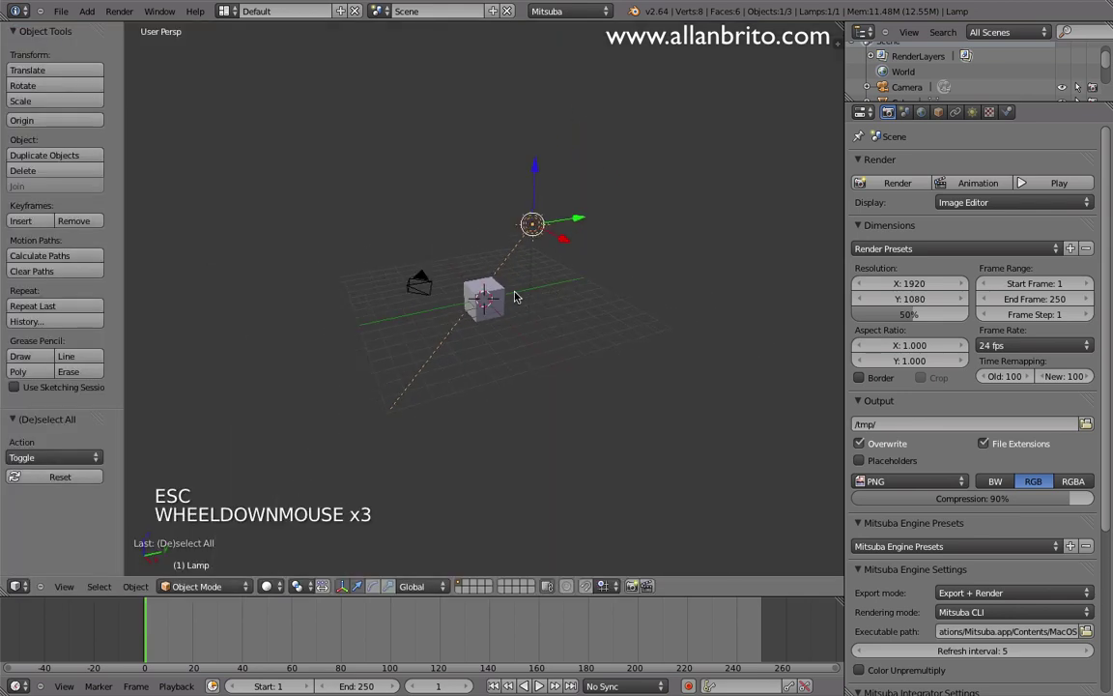
pyautogui.hotkey('shift', 'a')
pyautogui.click(556, 293)
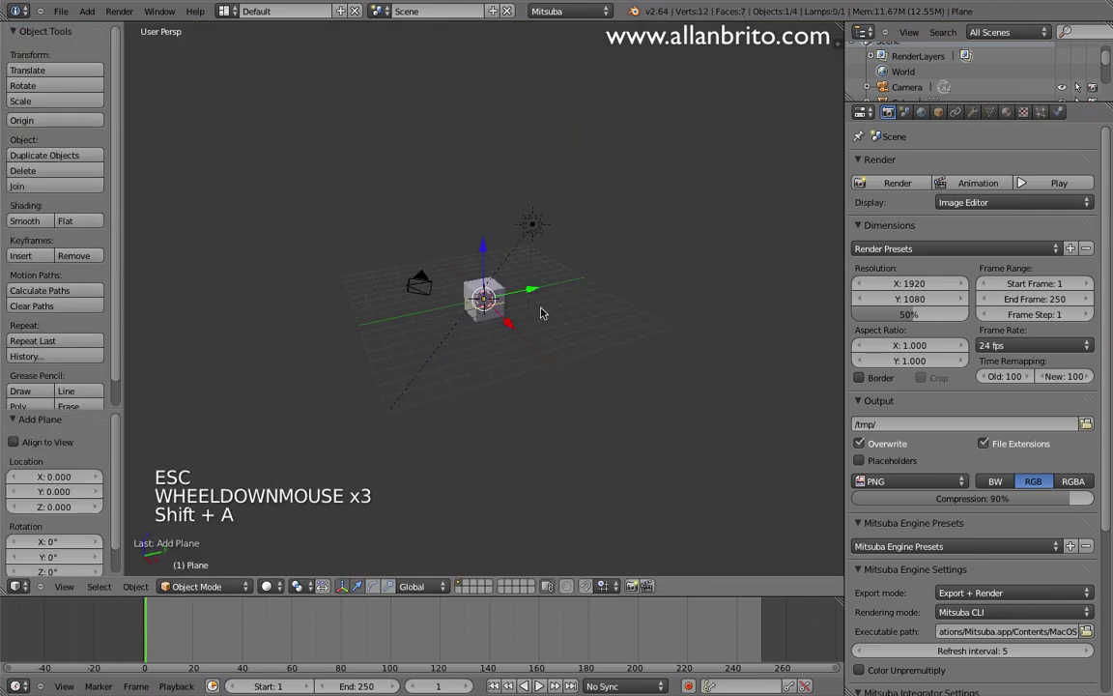
pyautogui.press('a')
pyautogui.rightClick(488, 307)
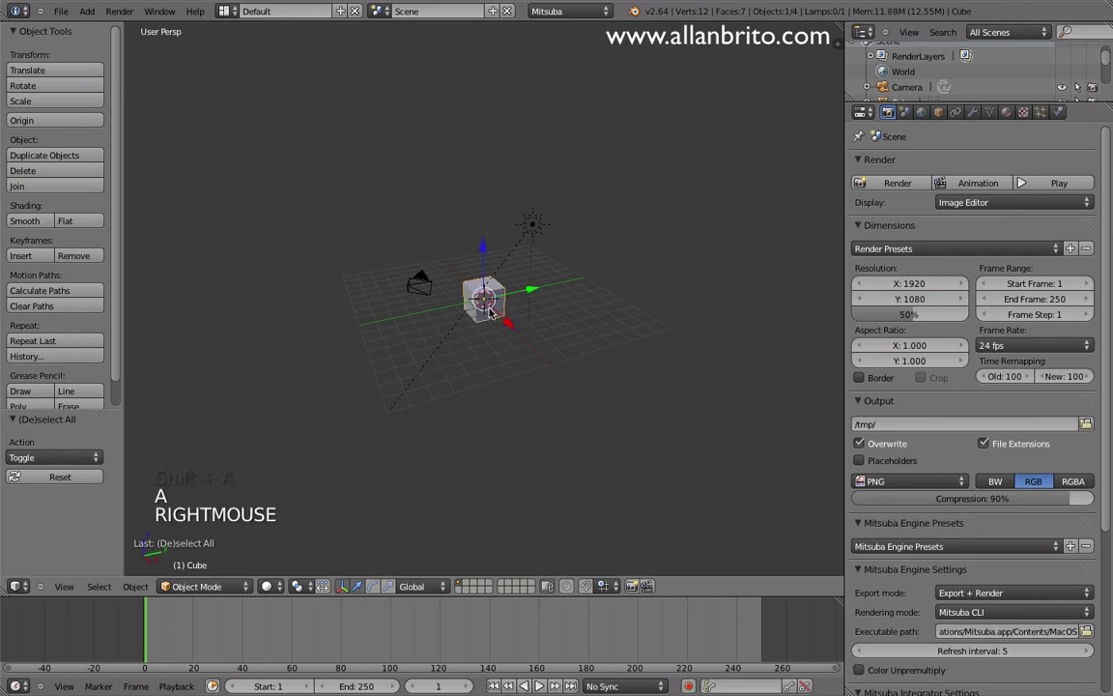
pyautogui.rightClick(490, 311)
pyautogui.press('s')
pyautogui.press('s')
pyautogui.press('s')
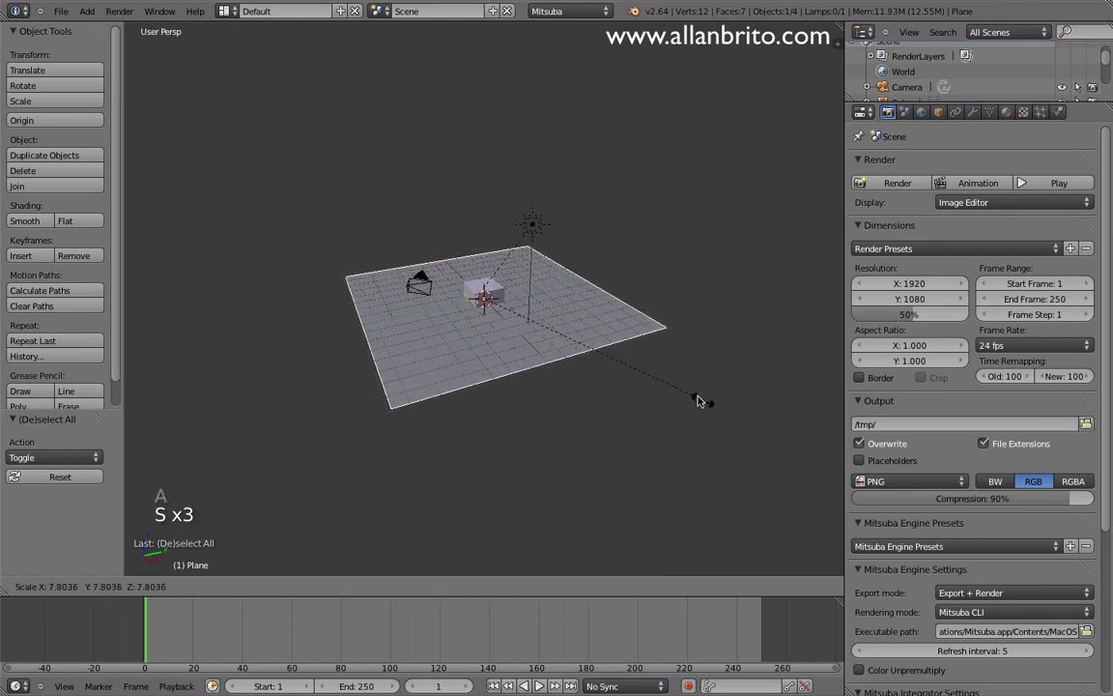
pyautogui.click(704, 397)
# - Raise the cube about 1.49 units along Z above the plane
pyautogui.rightClick(488, 297)
pyautogui.moveTo(486, 266); pyautogui.dragTo(488, 250)
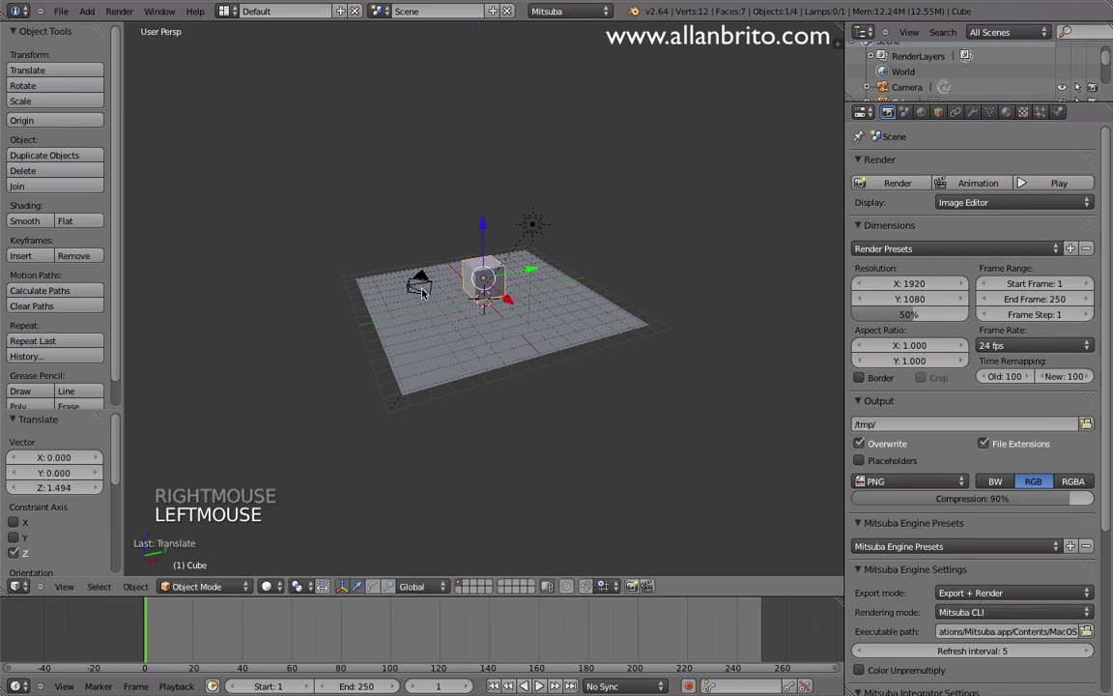
pyautogui.press('p')
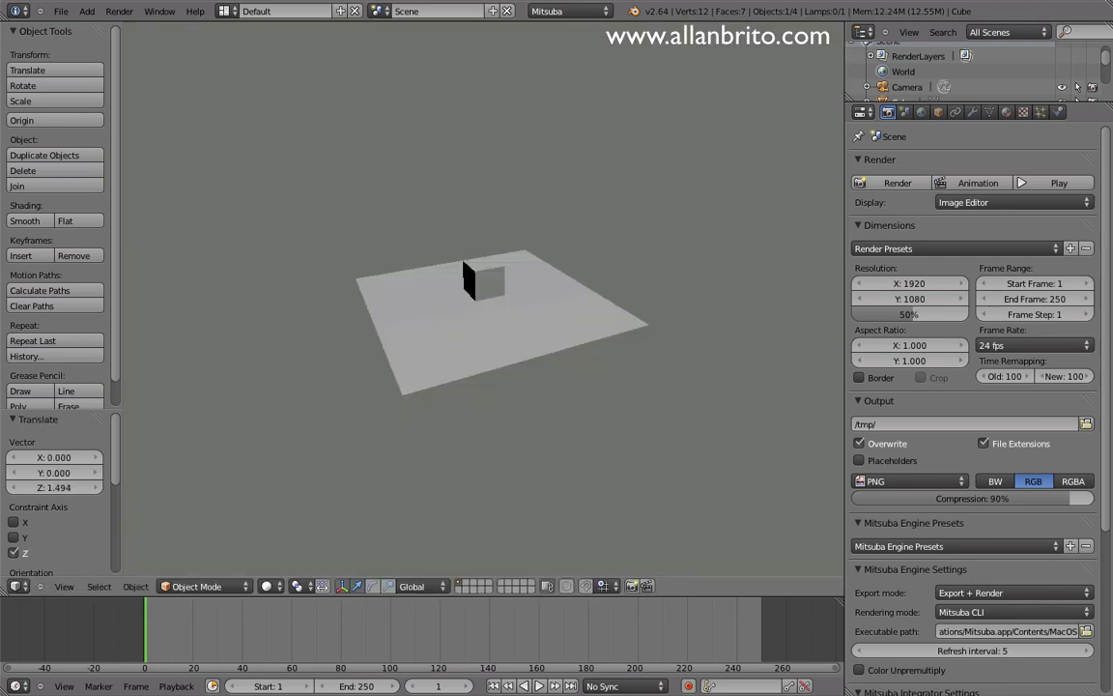
pyautogui.press('Escape')
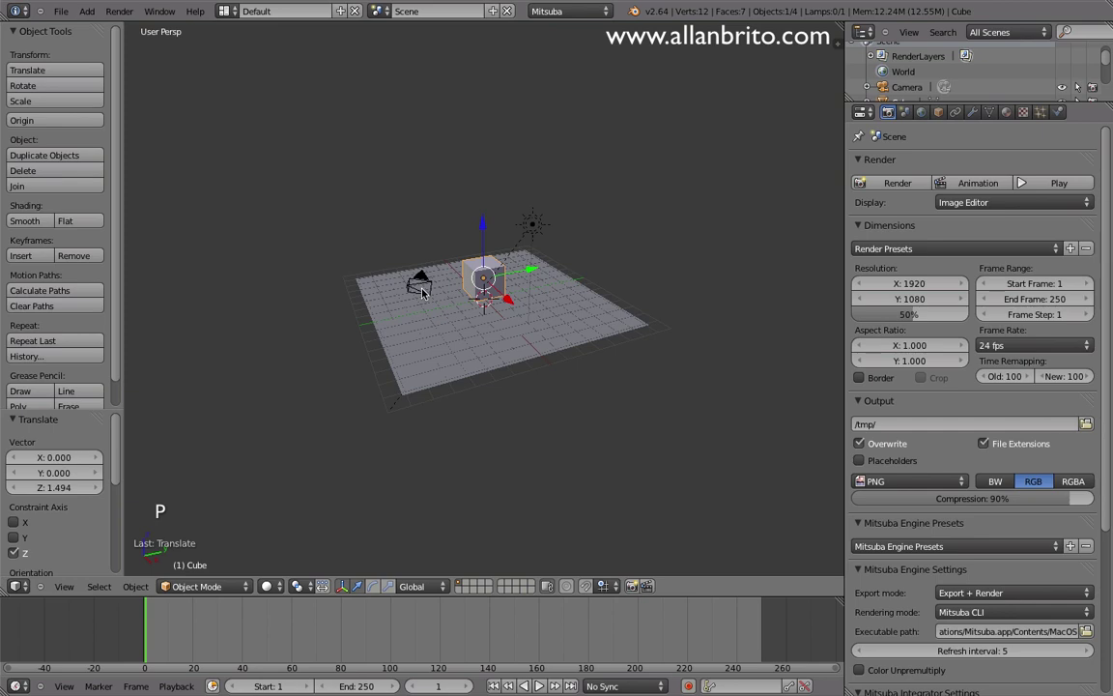
# - In camera view, move the camera by about -0.28 in X, 0.21 in Y and 0.71 in Z to reframe the cube
pyautogui.press('KP_0')
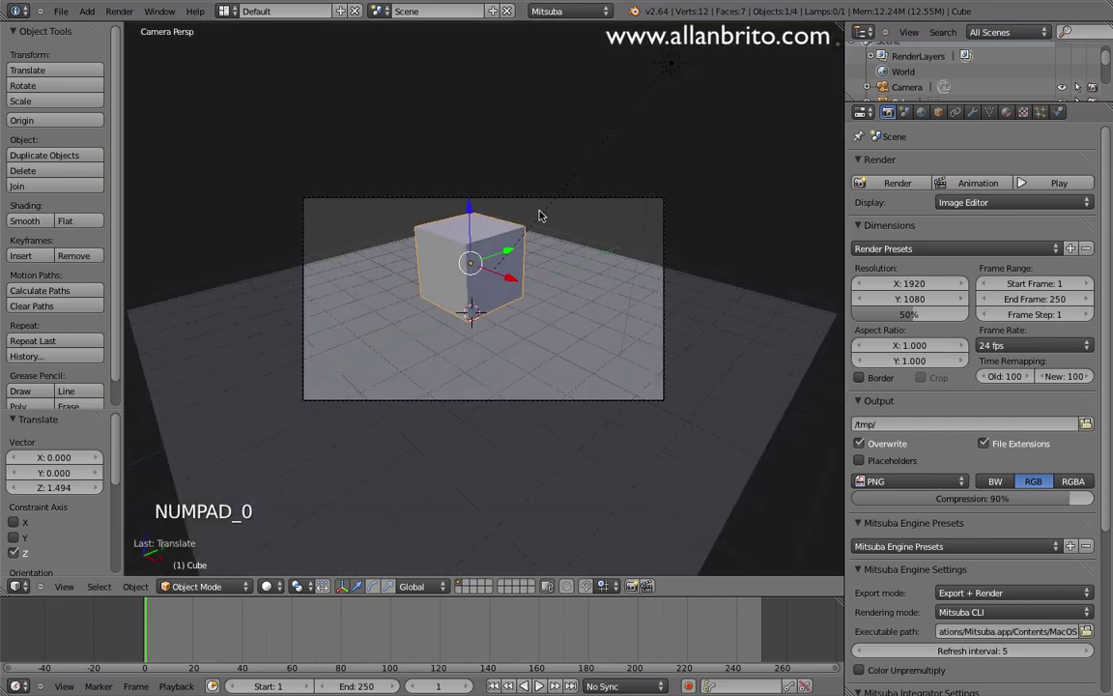
pyautogui.rightClick(566, 199)
pyautogui.press('g')
pyautogui.press('g')
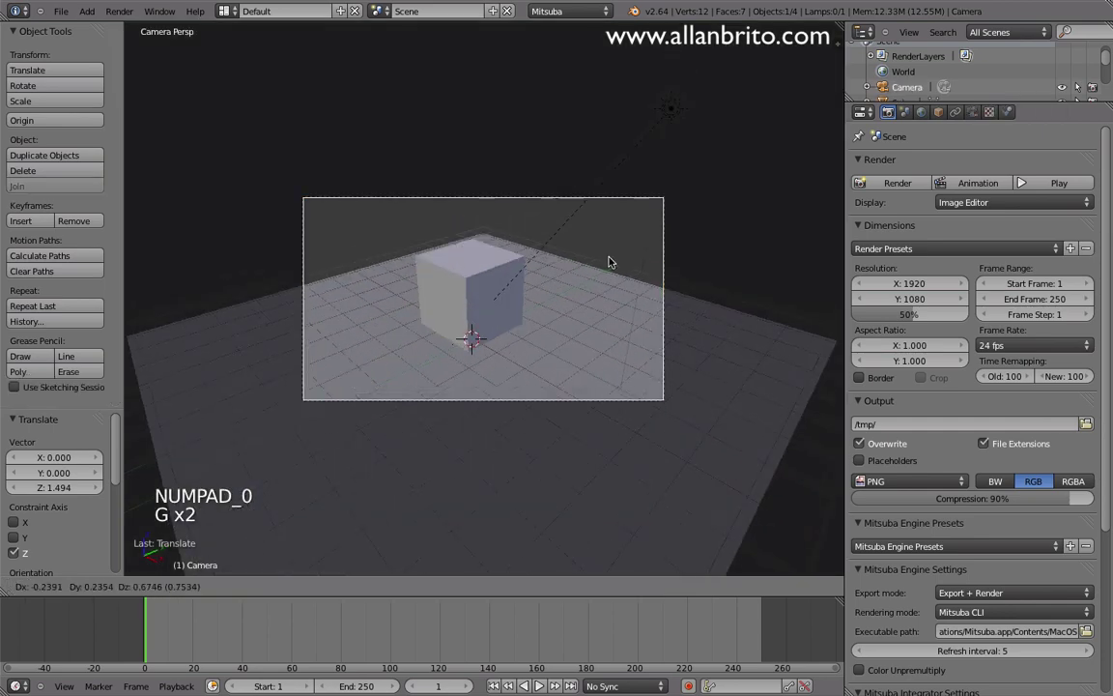
pyautogui.click(609, 258)
# - Scale the plane up about 3.31 times to fill the camera frame and render the scene
pyautogui.rightClick(578, 316)
pyautogui.press('s')
pyautogui.press('s')
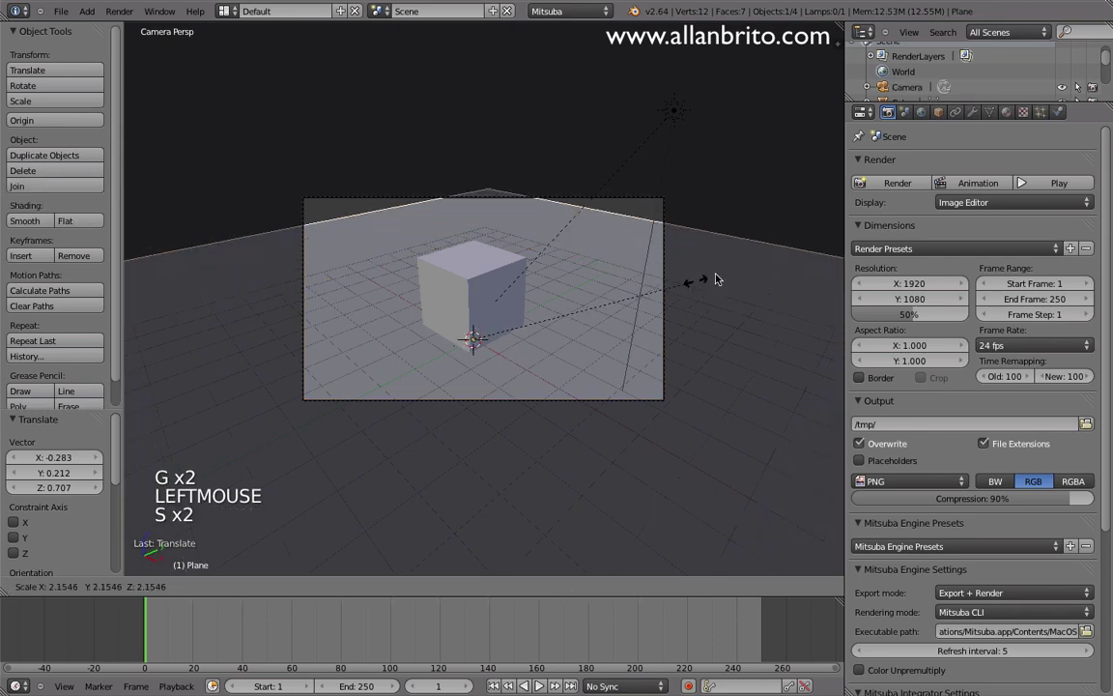
pyautogui.click(814, 238)
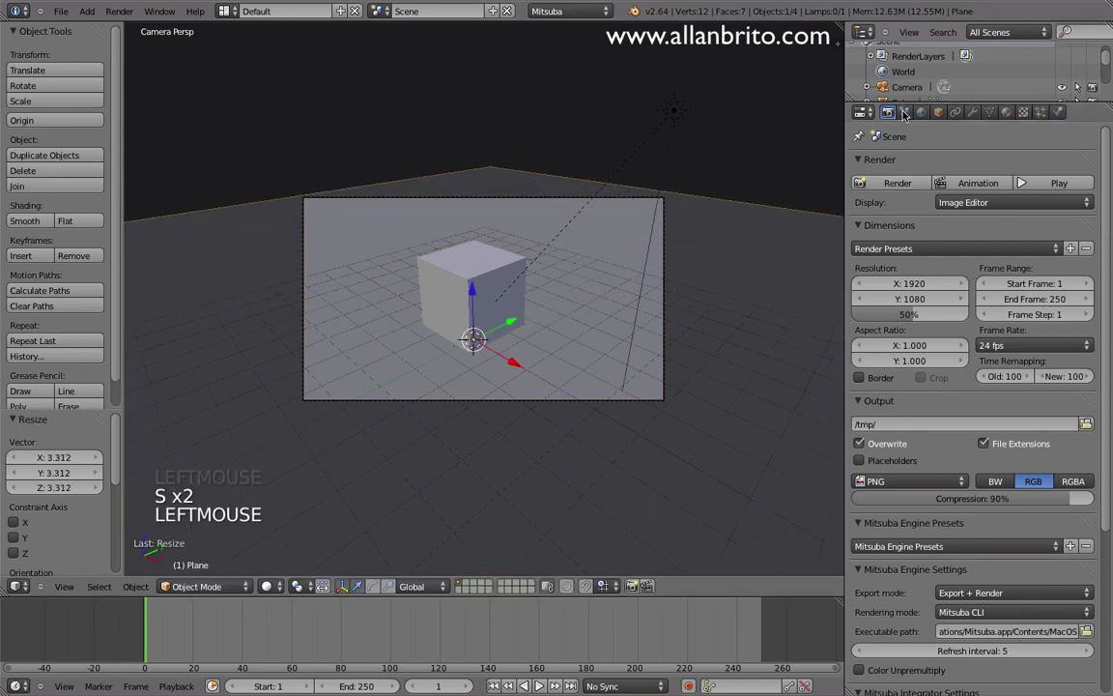
pyautogui.click(897, 183)
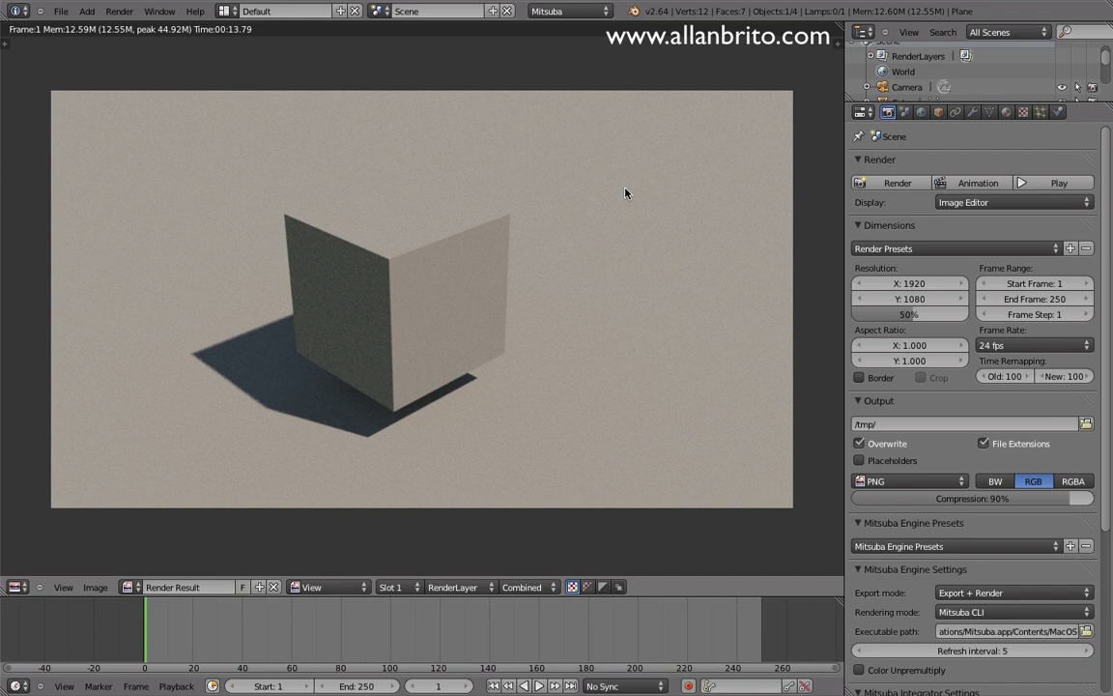
# - Duplicate the cube about 2.68 units along Y, and duplicate that copy about -5.15 units along Y to form a row of three
pyautogui.rightClick(488, 265)
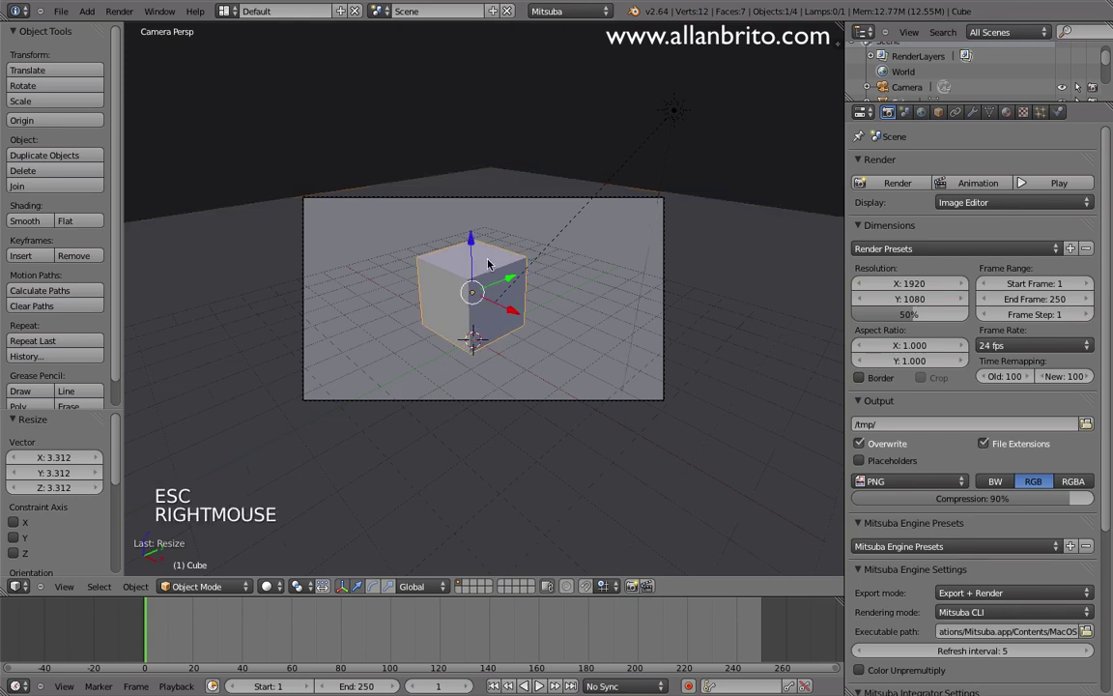
pyautogui.hotkey('shift', 'd')
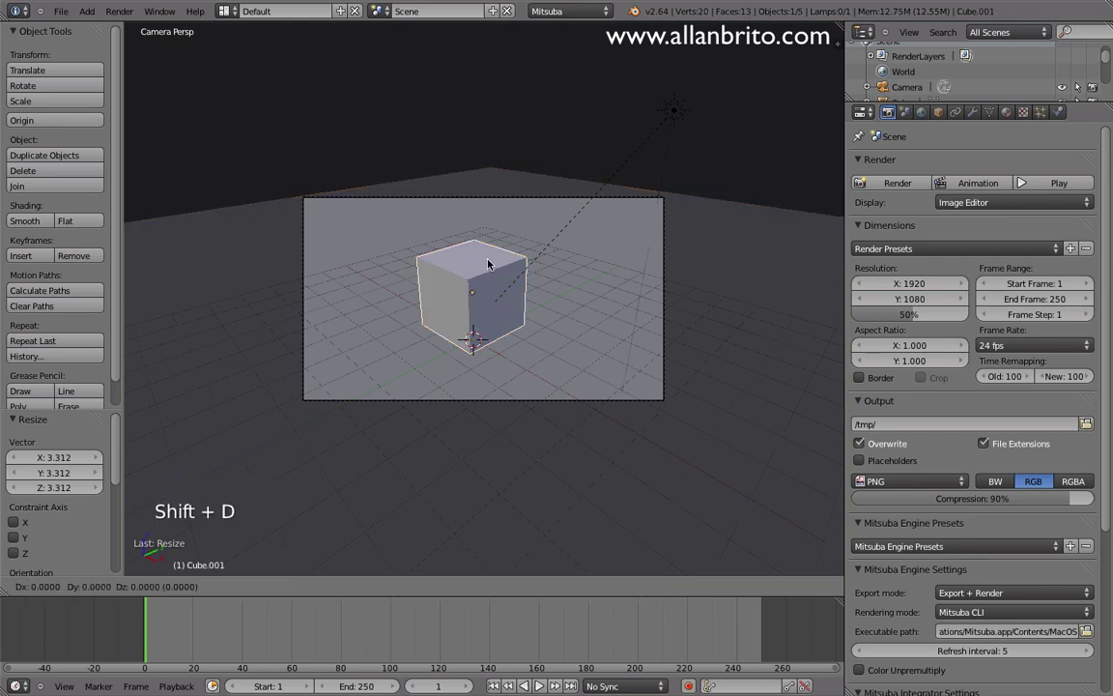
pyautogui.click(565, 260)
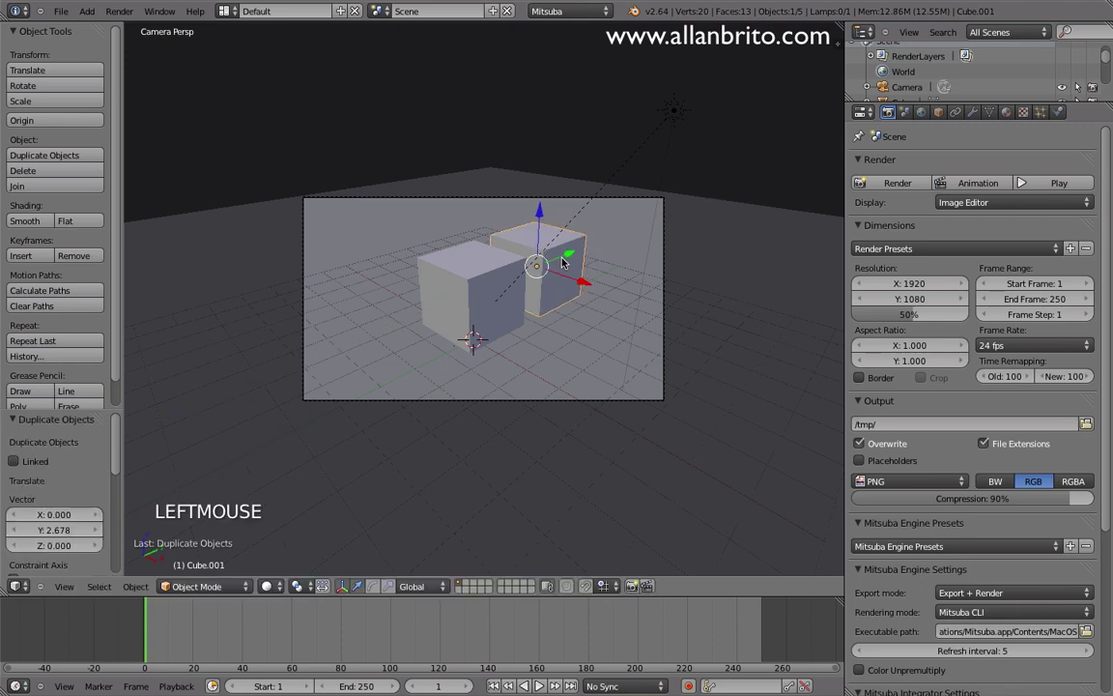
pyautogui.hotkey('shift', 'd')
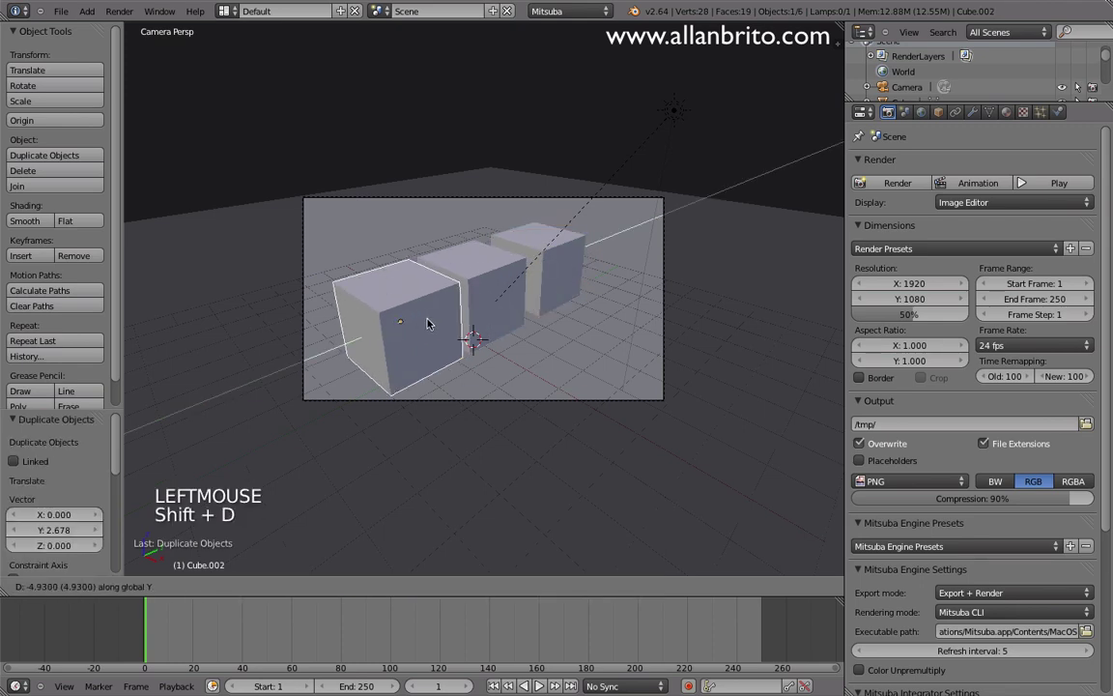
pyautogui.click(425, 324)
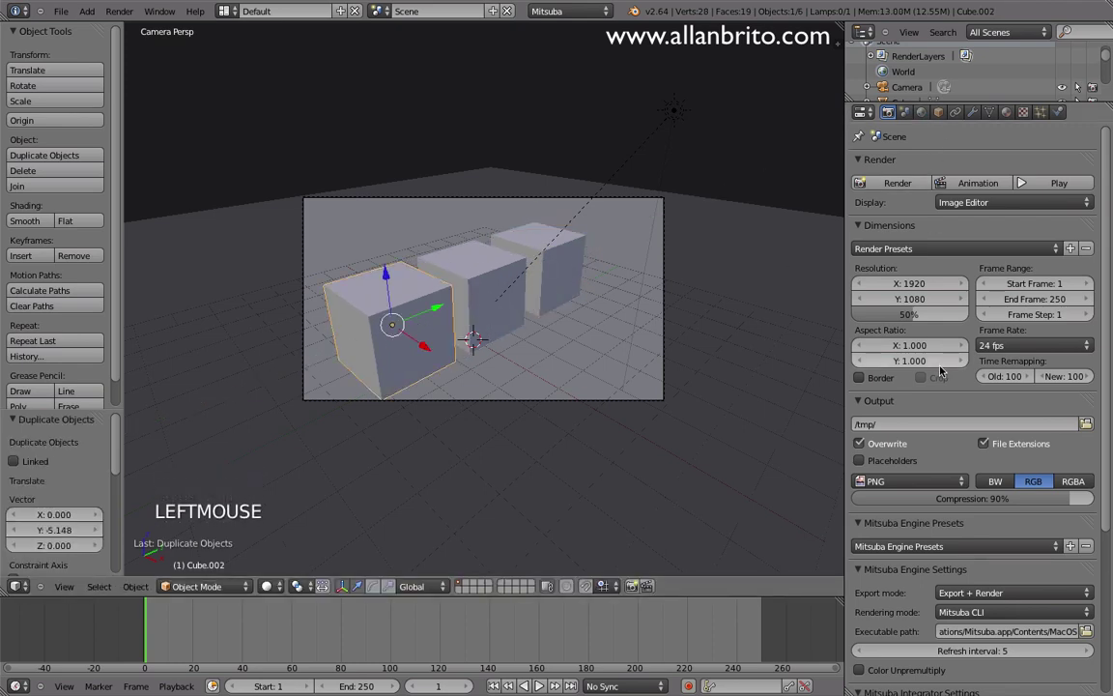
# - Examine the Mitsuba integrator types, and temporarily enable the irradiance cache to review its options
pyautogui.scroll(-7, 940, 399)
pyautogui.click(971, 499)
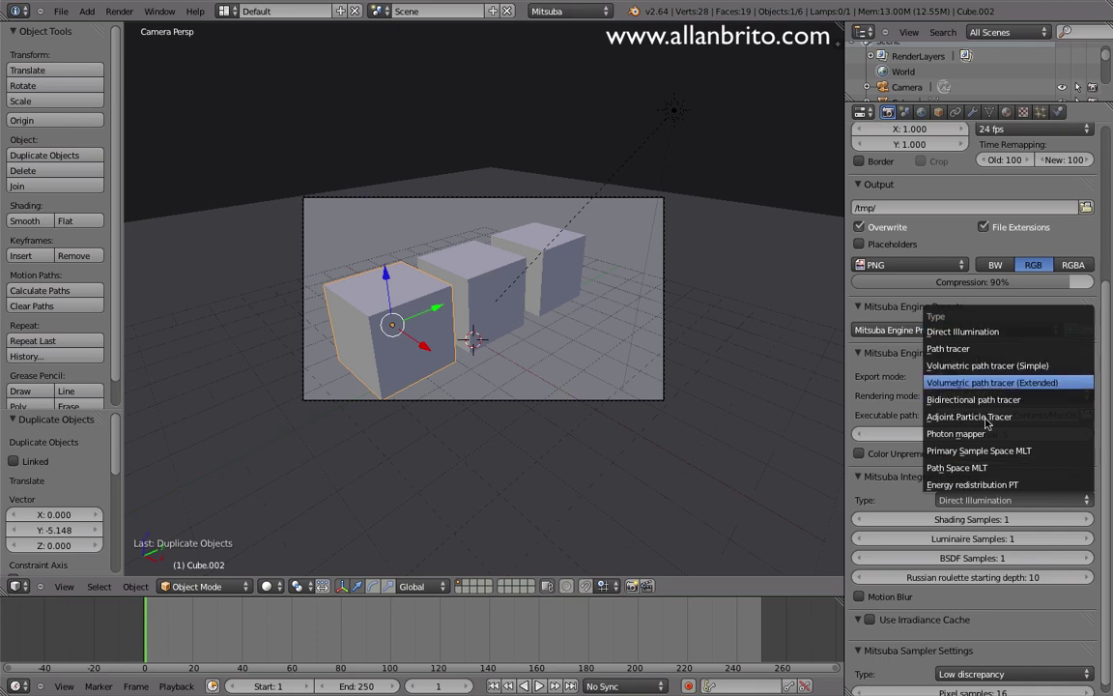
pyautogui.press('Escape')
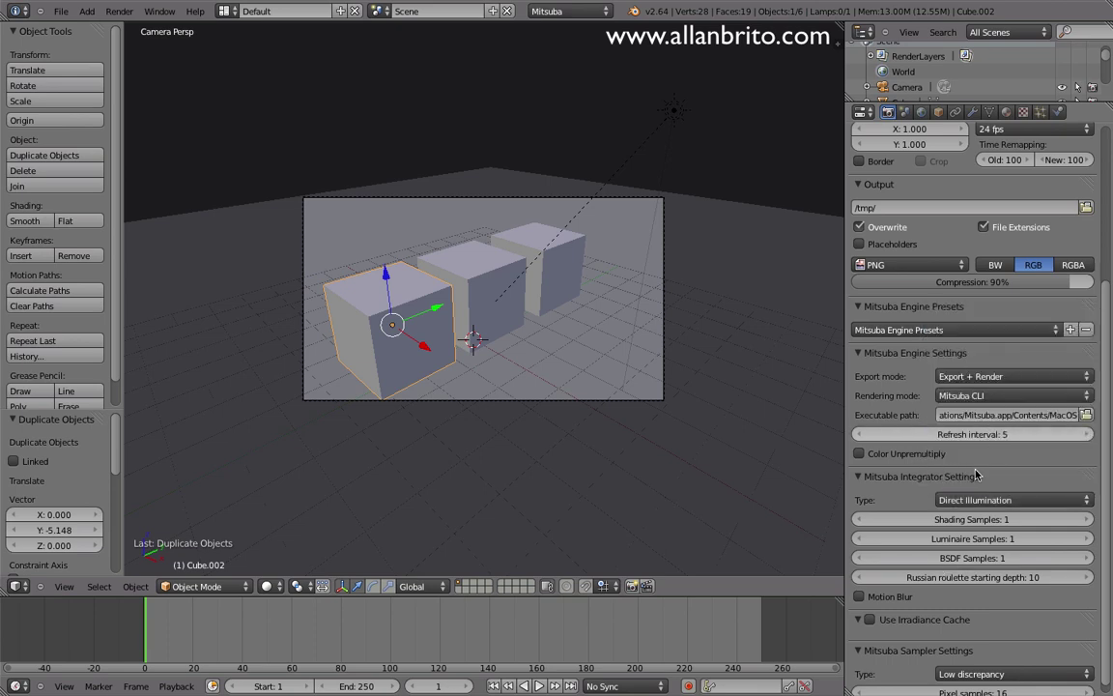
pyautogui.scroll(-4, 1005, 484)
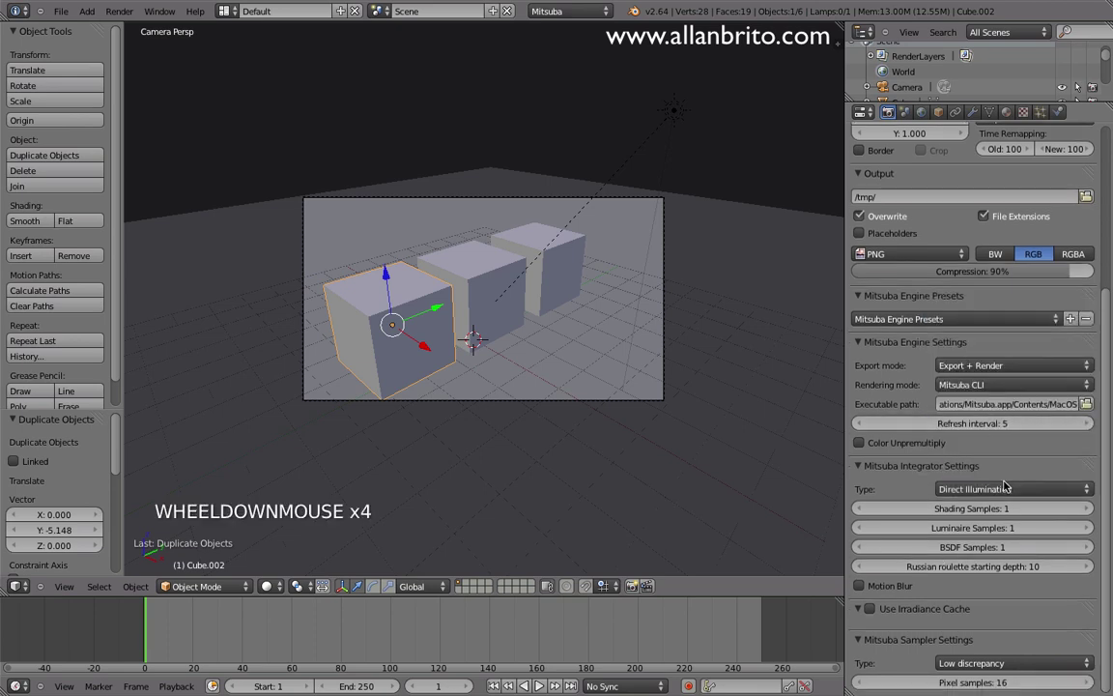
pyautogui.click(871, 609)
pyautogui.scroll(-5, 968, 497)
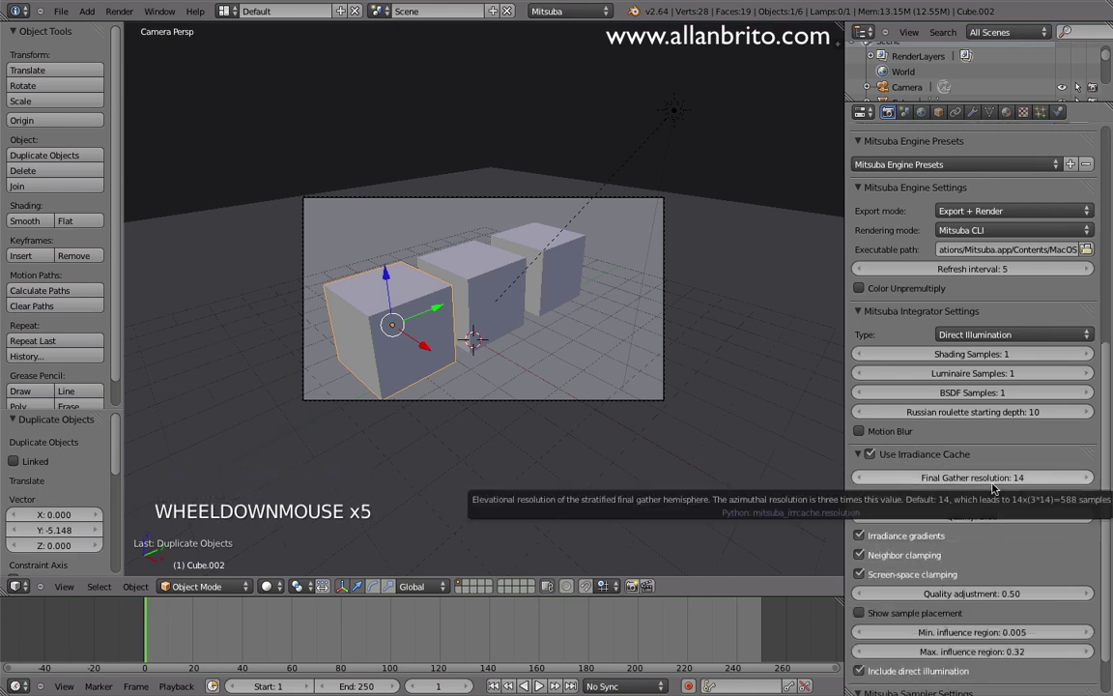
pyautogui.click(880, 455)
pyautogui.scroll(7, 967, 464)
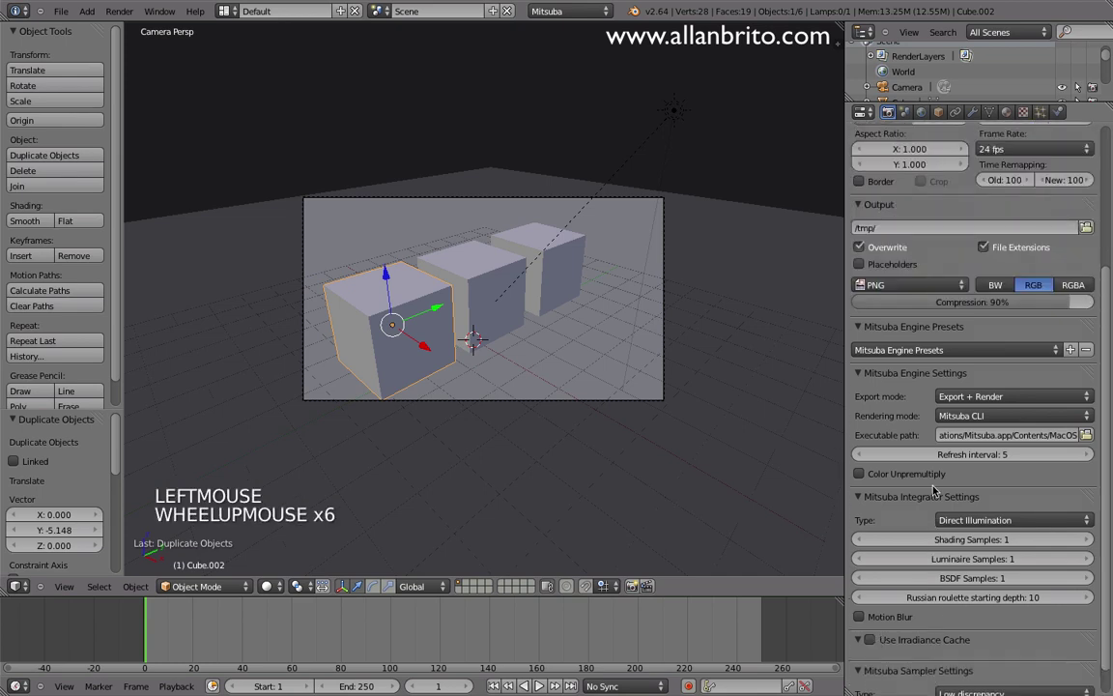
# - Unlink the shared material from the farthest cube and give that cube a new material of its own
pyautogui.rightClick(530, 278)
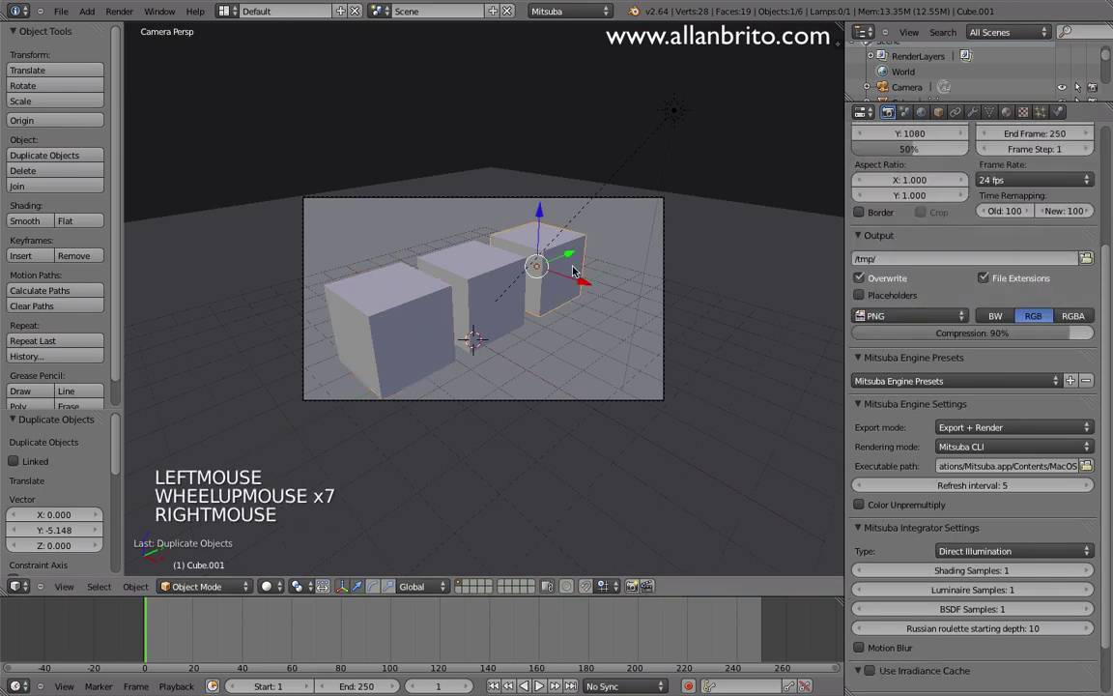
pyautogui.click(1007, 113)
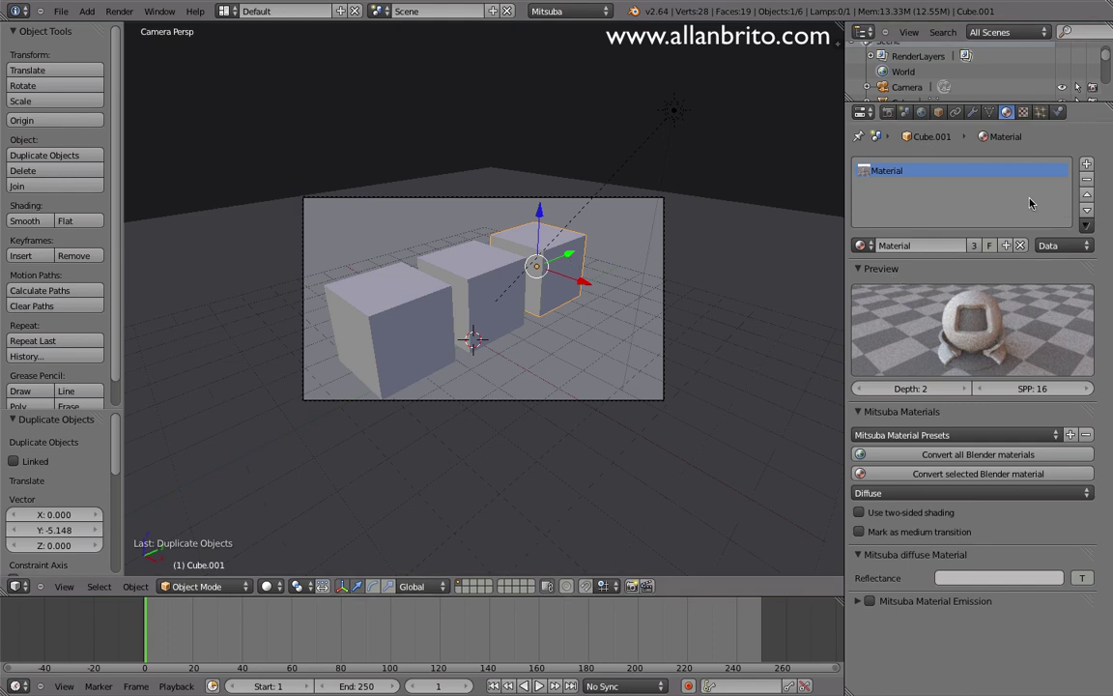
pyautogui.rightClick(443, 261)
pyautogui.rightClick(443, 261)
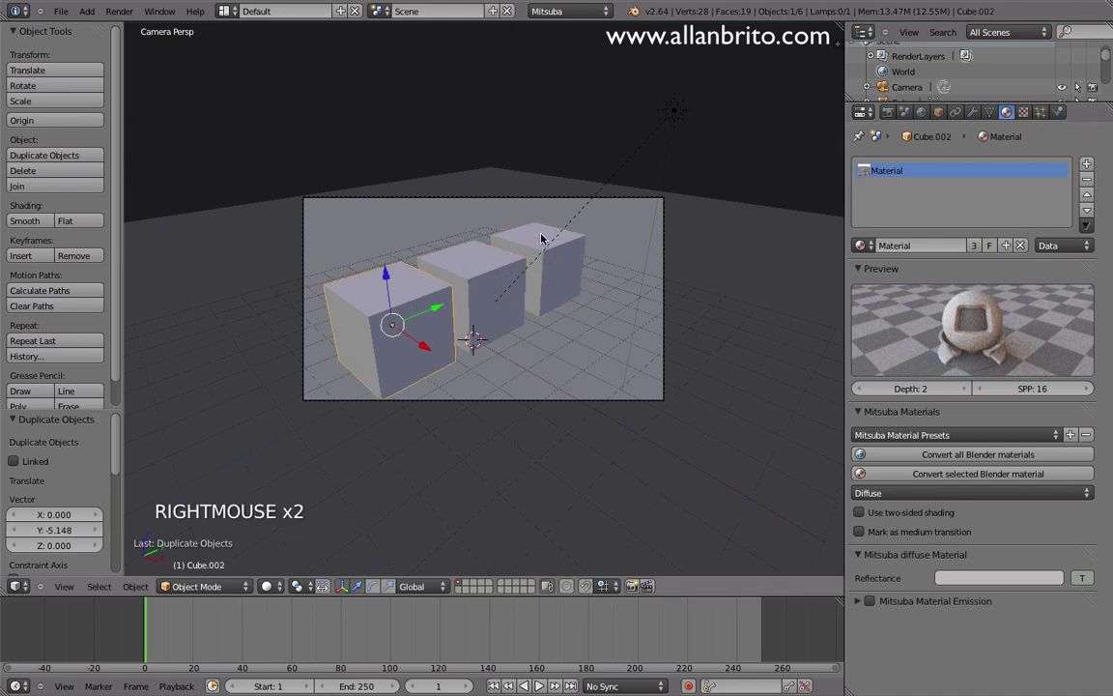
pyautogui.rightClick(554, 257)
pyautogui.click(1021, 246)
pyautogui.click(1021, 247)
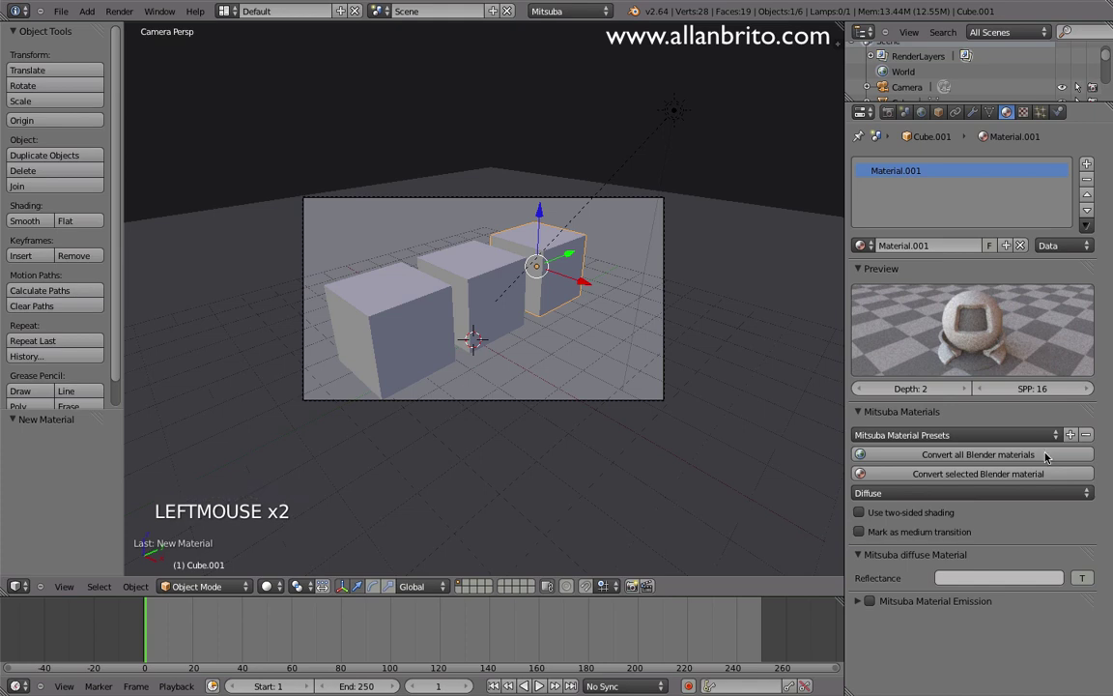
# - Set the farthest cube's material type to Rough dielectric with a red specular reflectance
pyautogui.click(996, 493)
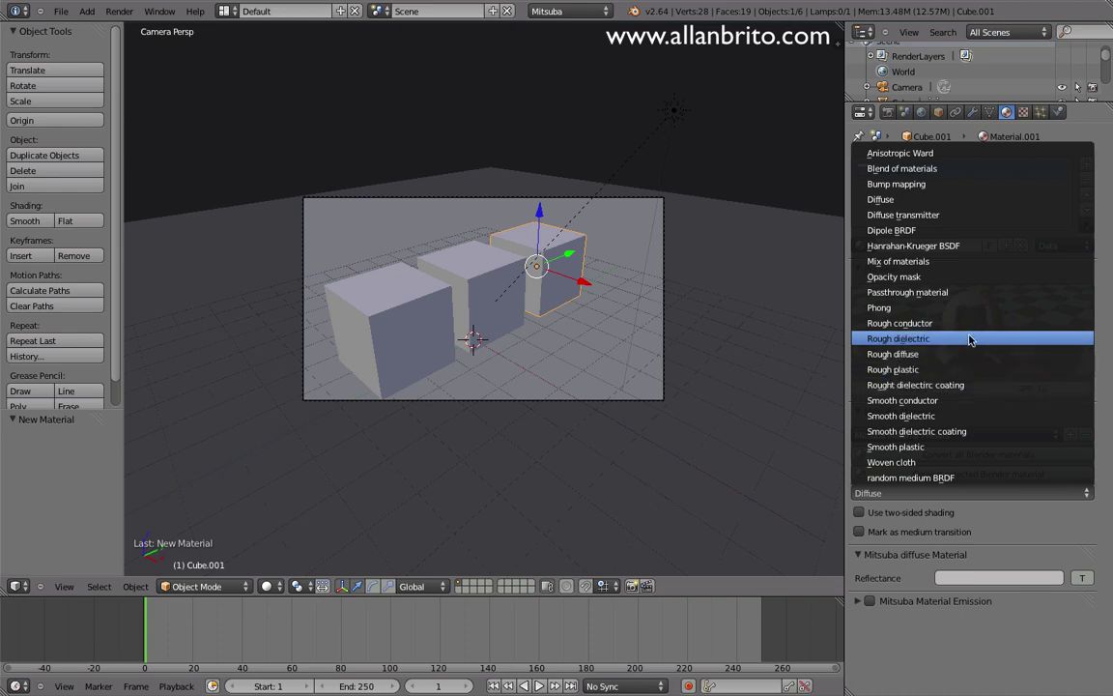
pyautogui.click(899, 339)
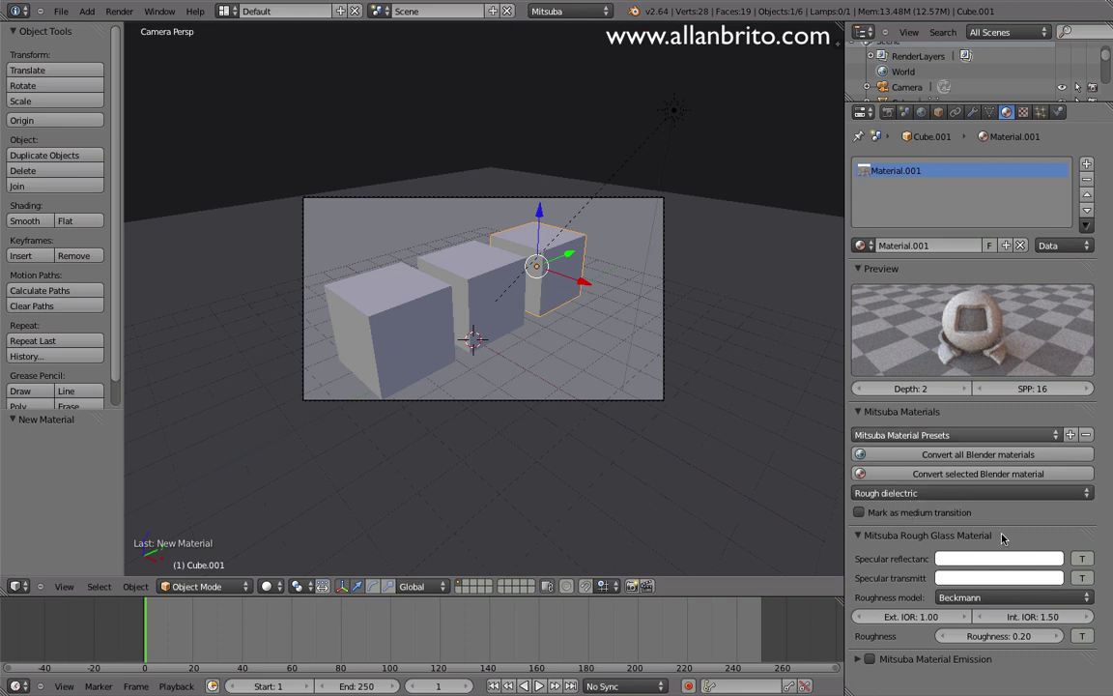
pyautogui.click(999, 560)
pyautogui.moveTo(973, 440); pyautogui.dragTo(977, 468)
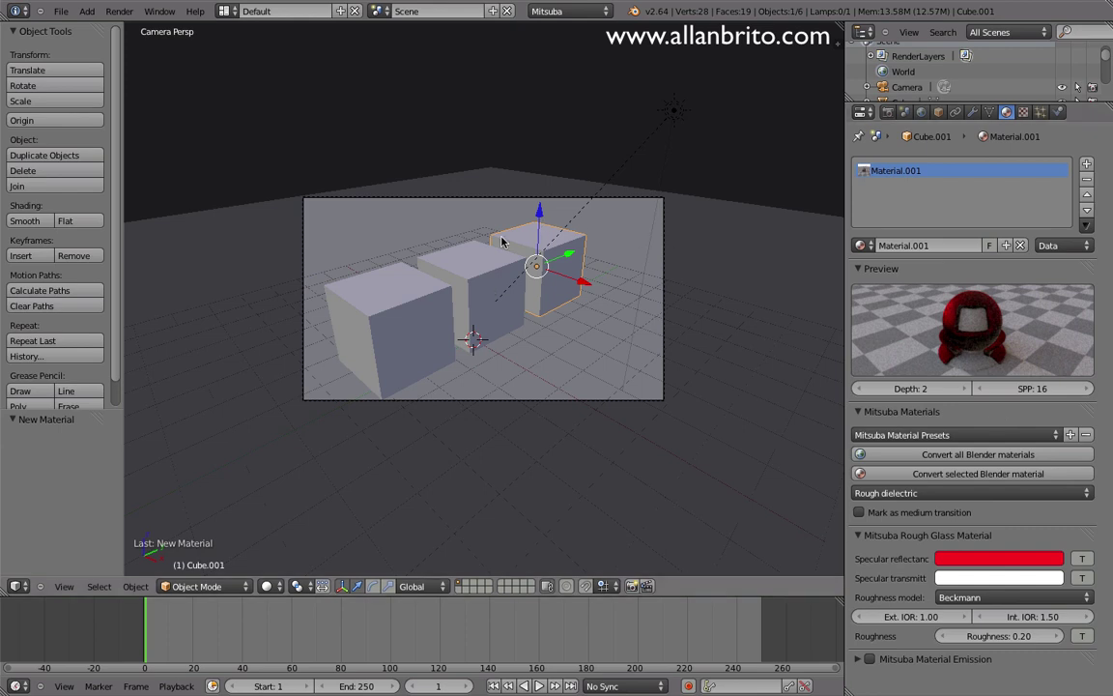
# - Change the specular reflectance of the farthest cube's rough dielectric material to a light salmon colour
pyautogui.click(998, 558)
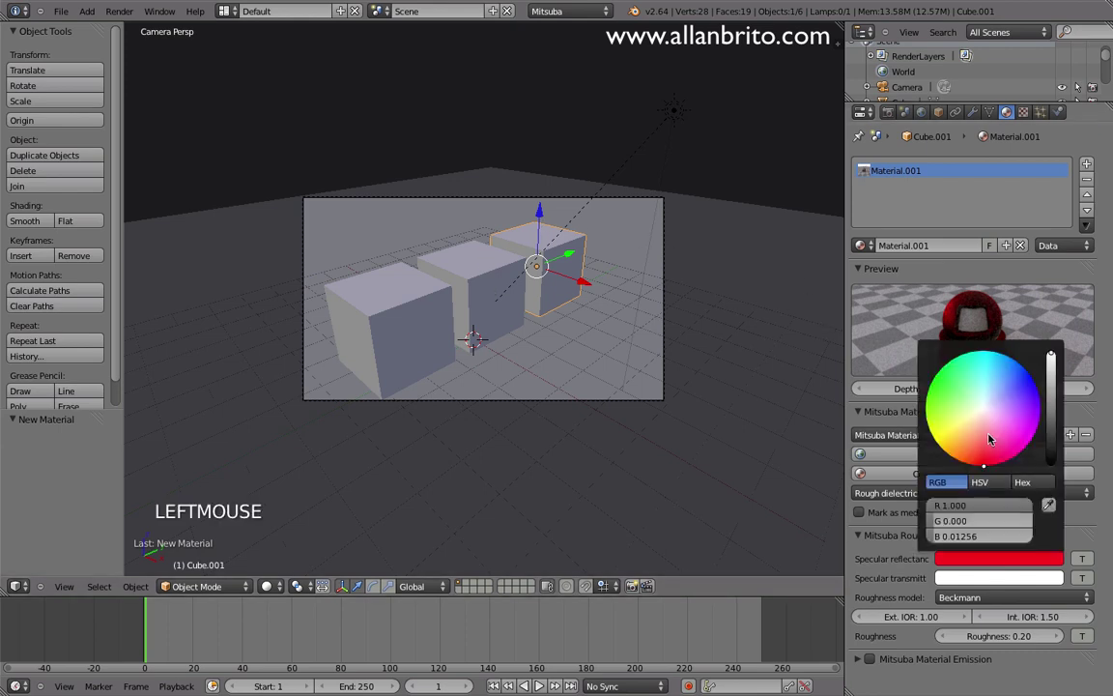
pyautogui.click(969, 441)
pyautogui.click(973, 447)
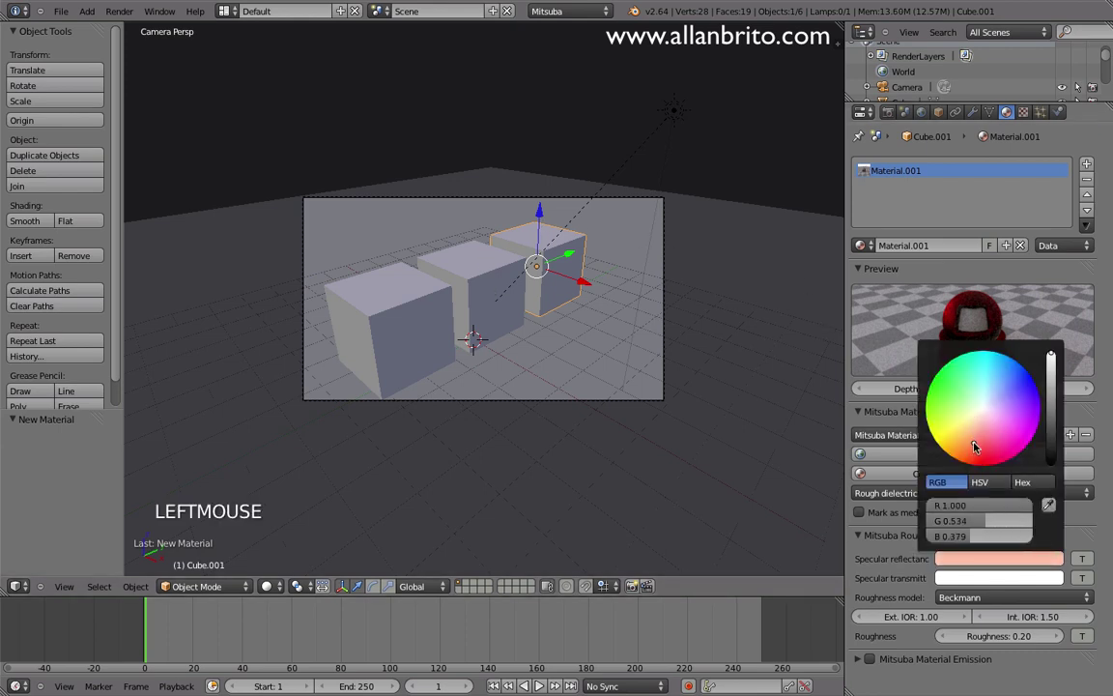
# - Replace the farthest cube with a monkey mesh, moved about 2.89 units along Y into the cube's place
pyautogui.press('x')
pyautogui.click(541, 278)
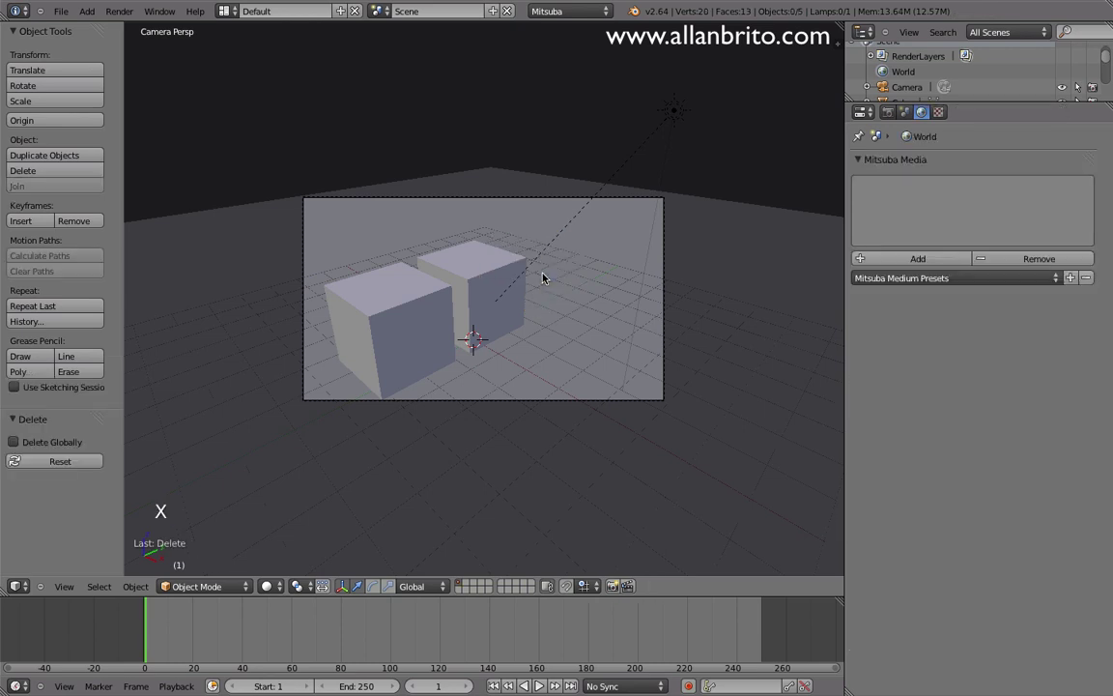
pyautogui.hotkey('shift', 'a')
pyautogui.moveTo(549, 276)
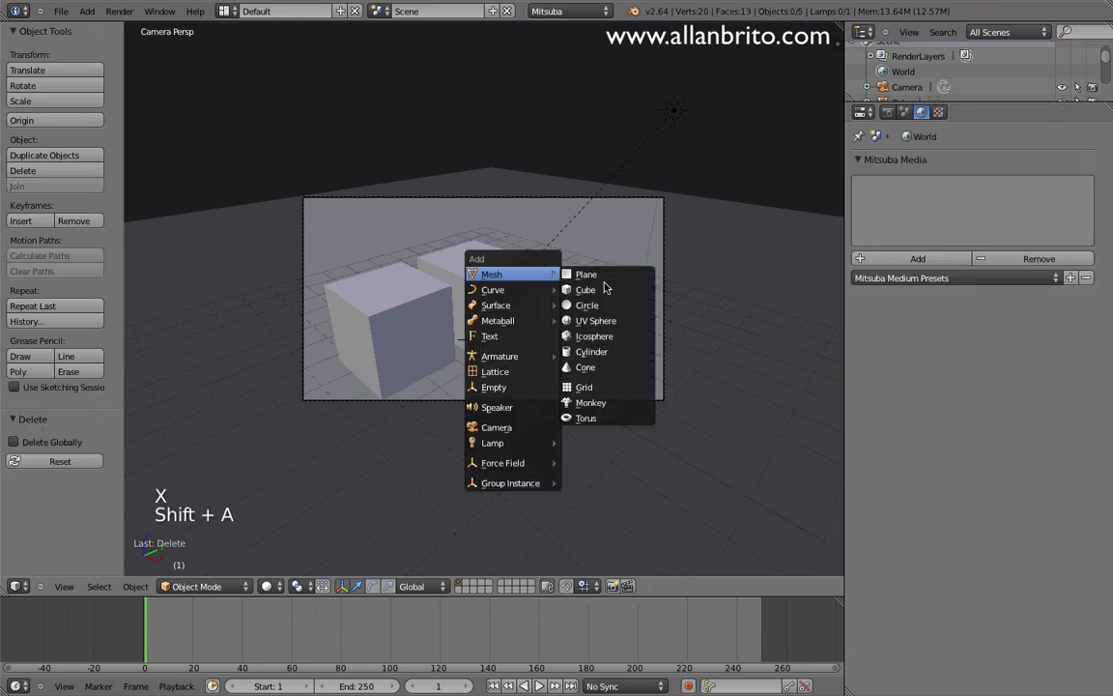
pyautogui.click(633, 402)
pyautogui.moveTo(476, 319); pyautogui.dragTo(579, 260)
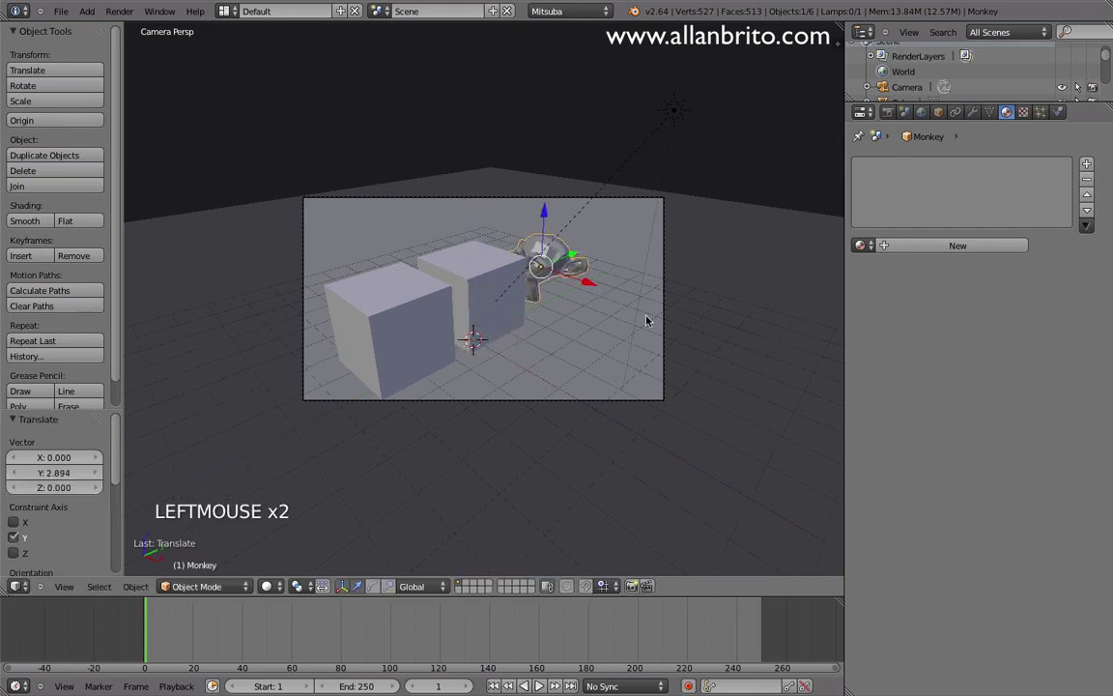
# - Rotate the monkey about the global Z axis to face roughly +X, and move it about 0.2 units along X
pyautogui.press('r')
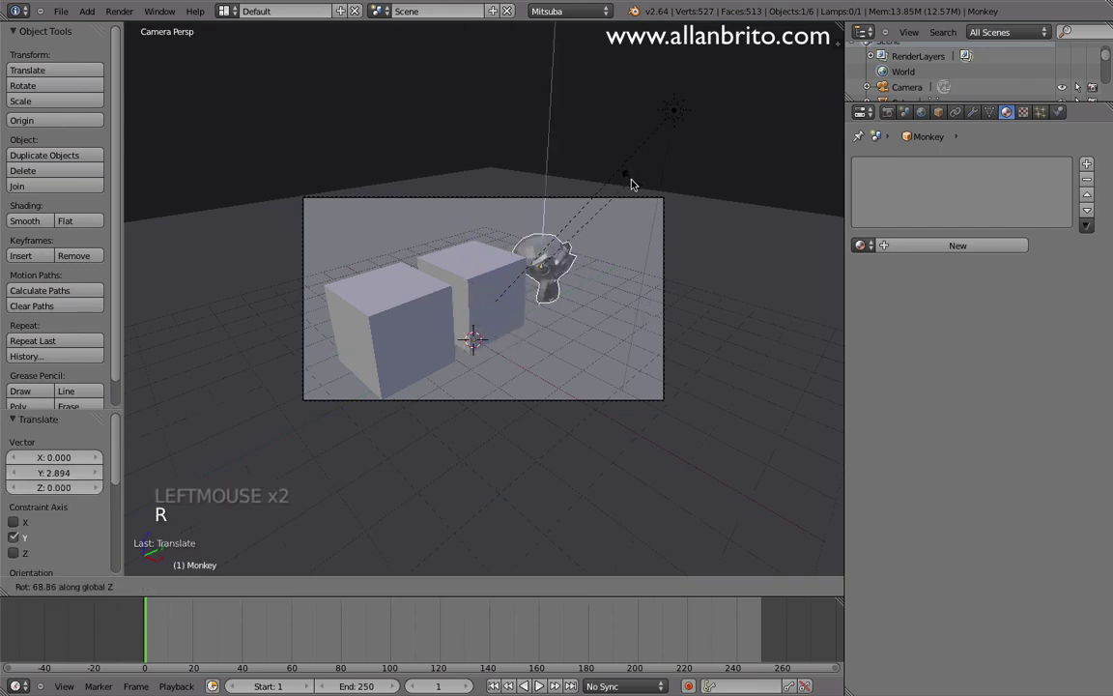
pyautogui.click(604, 169)
pyautogui.moveTo(586, 284); pyautogui.dragTo(591, 286)
# - Add a Subdivision Surface modifier with 2 view subdivisions to the monkey and give it smooth shading
pyautogui.click(972, 111)
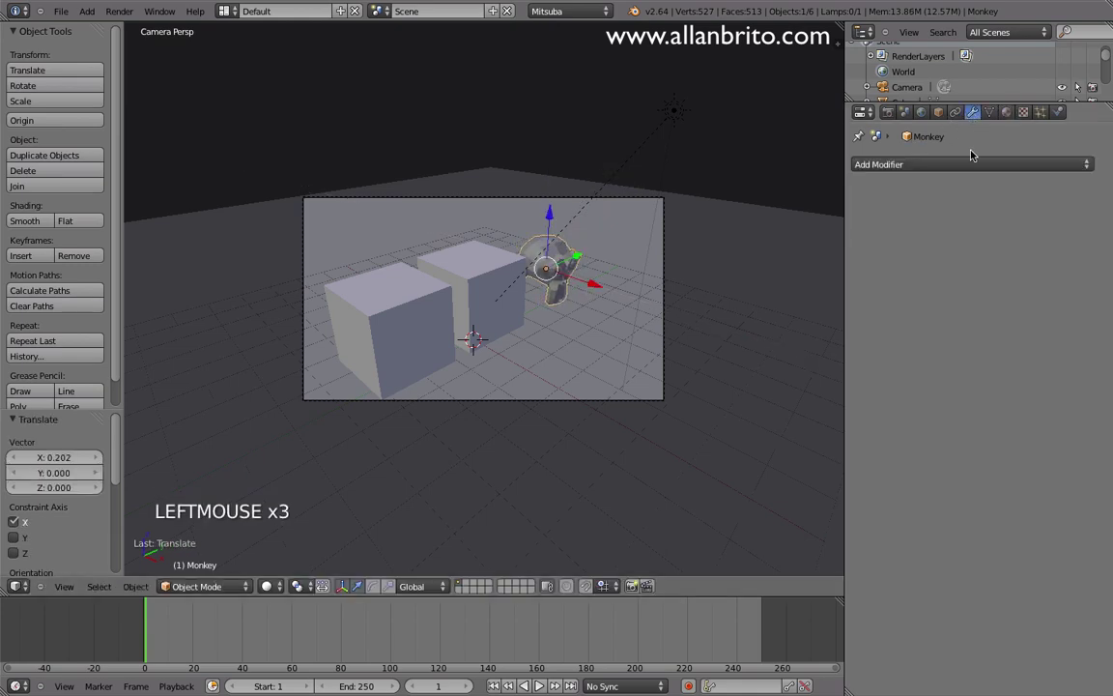
pyautogui.click(957, 164)
pyautogui.click(773, 417)
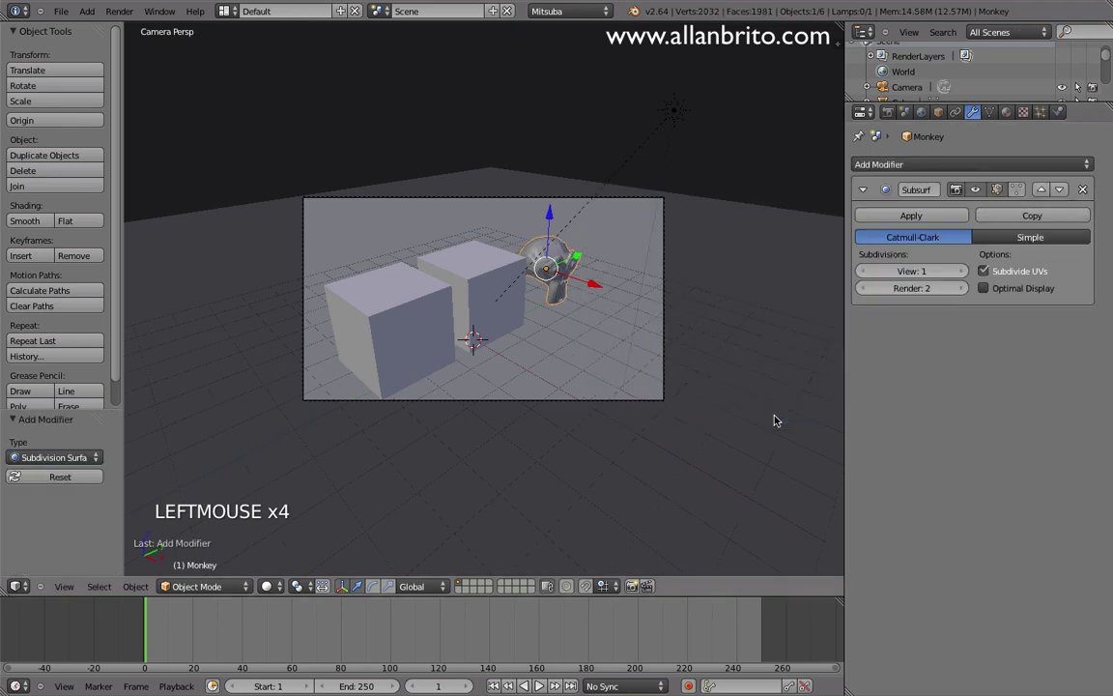
pyautogui.click(962, 271)
pyautogui.click(33, 223)
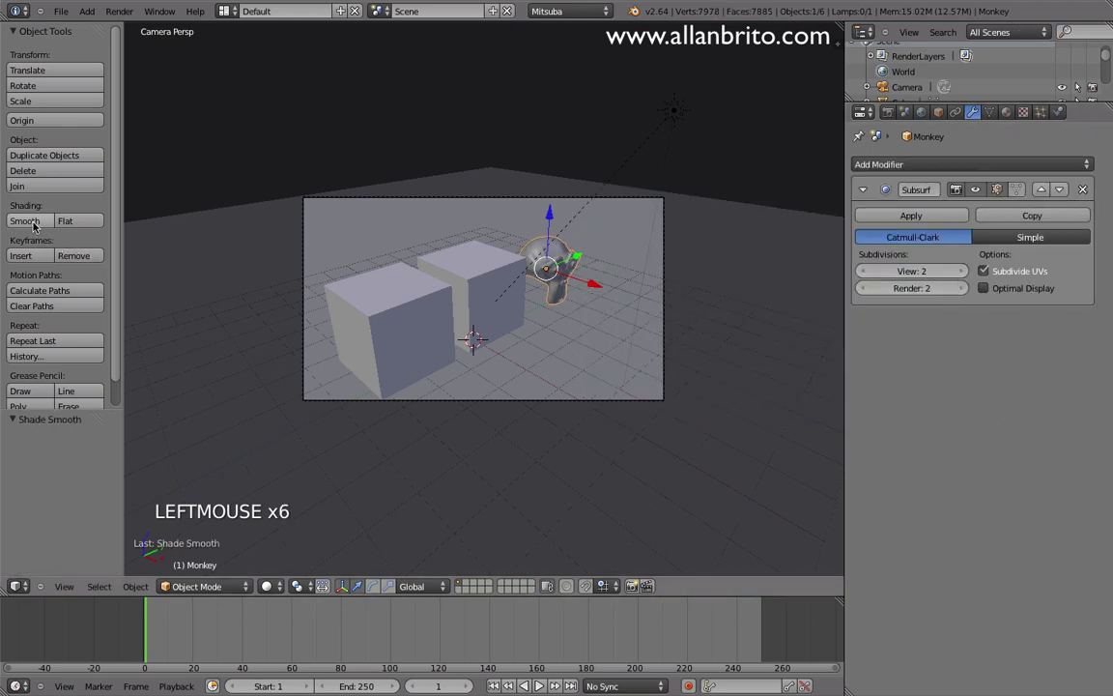
# - Assign the existing Material.001 to the monkey
pyautogui.click(1006, 111)
pyautogui.click(865, 247)
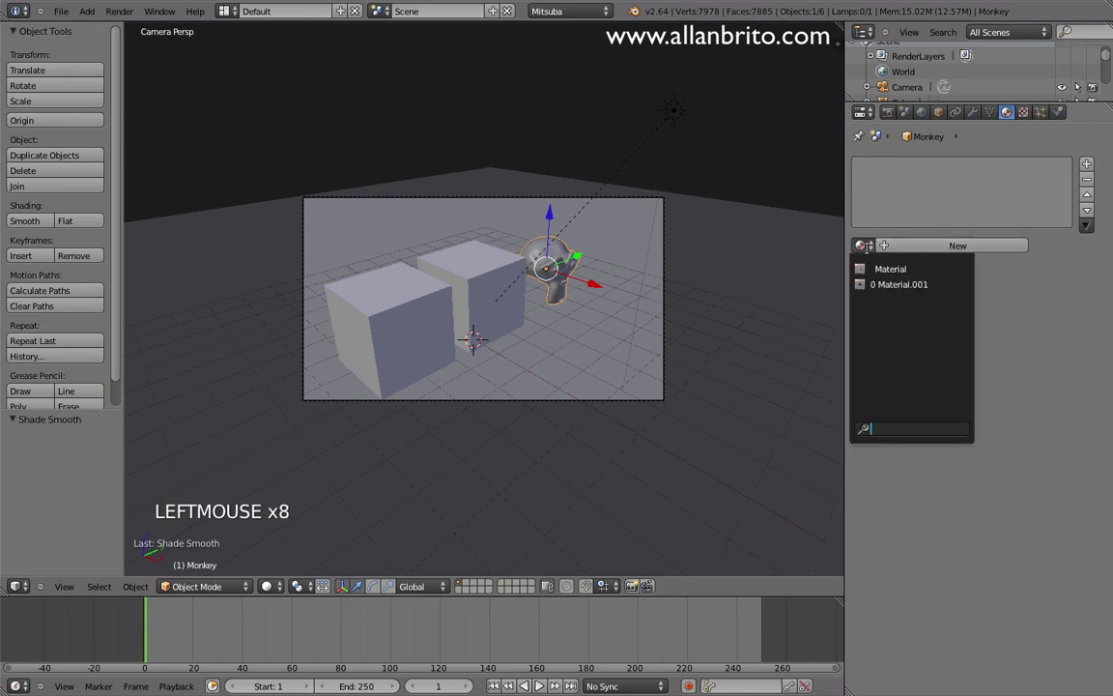
pyautogui.click(899, 284)
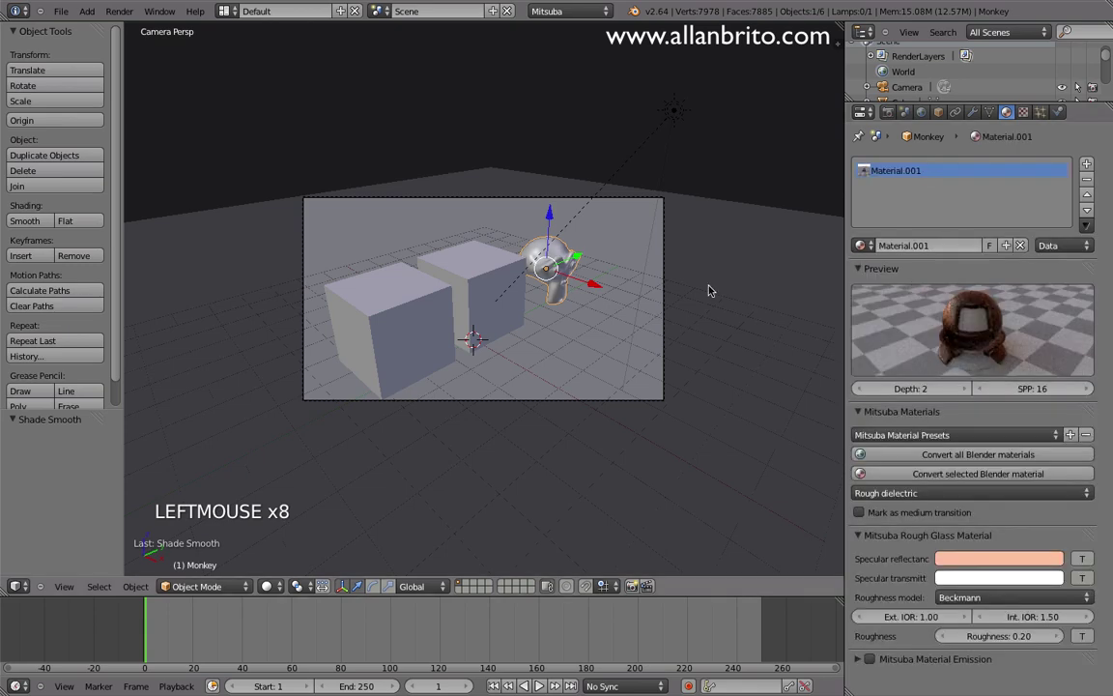
# - Render the scene with the monkey in Mitsuba, and return to the 3D view
pyautogui.click(888, 113)
pyautogui.scroll(10, 900, 185)
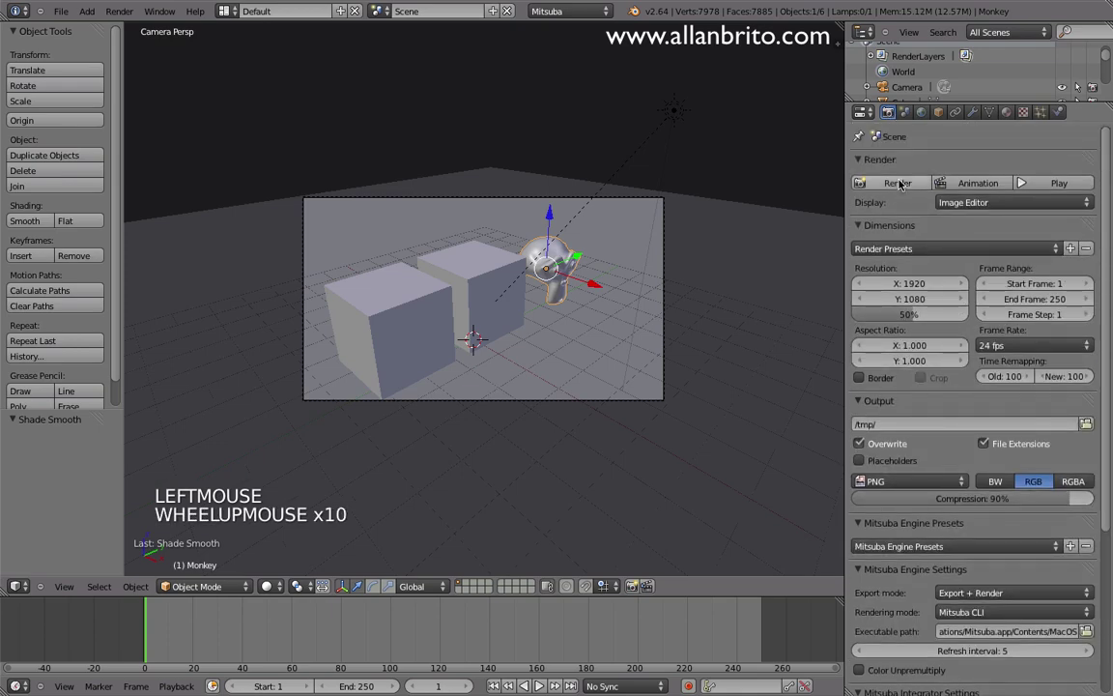
pyautogui.click(898, 183)
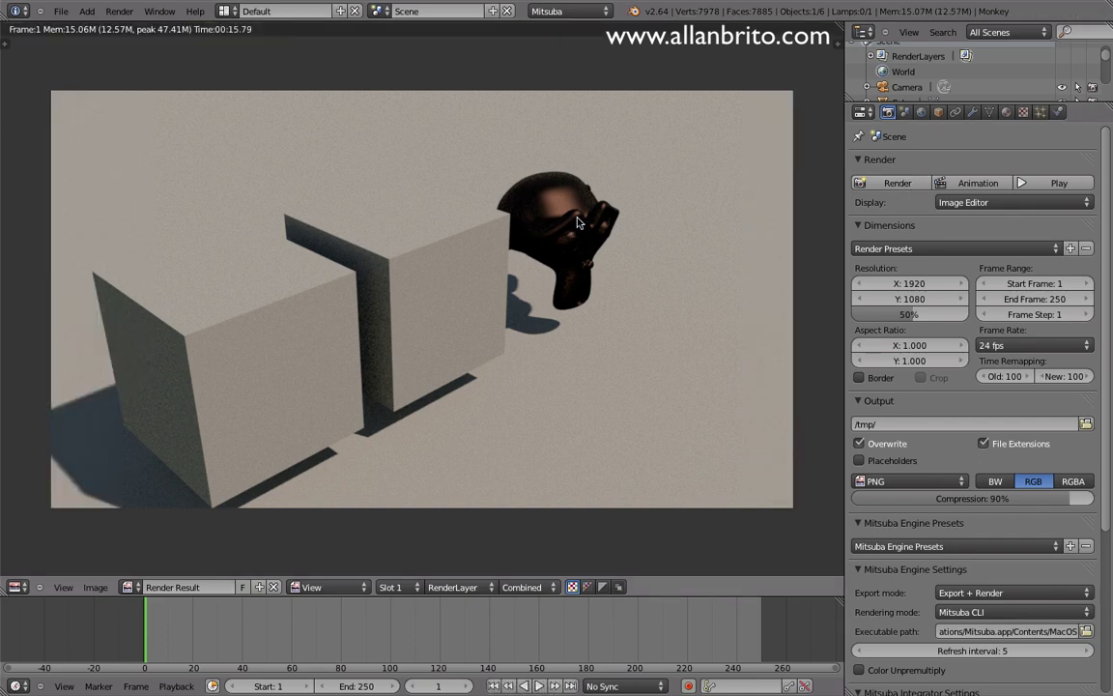
pyautogui.press('Escape')
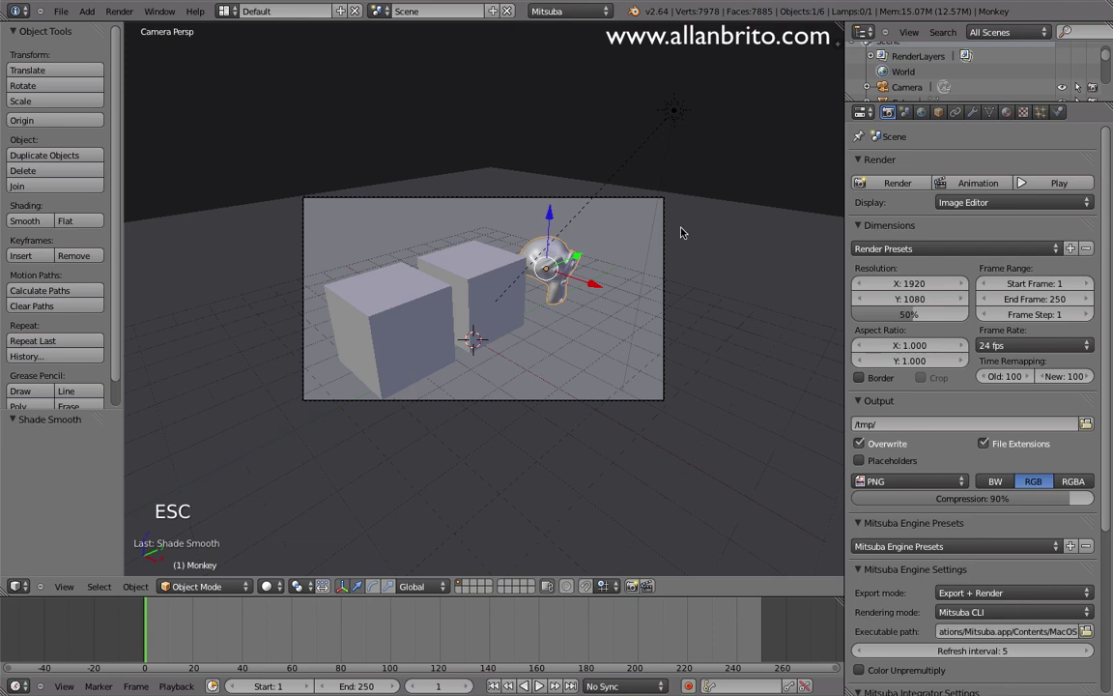
pyautogui.scroll(-2, 580, 213)
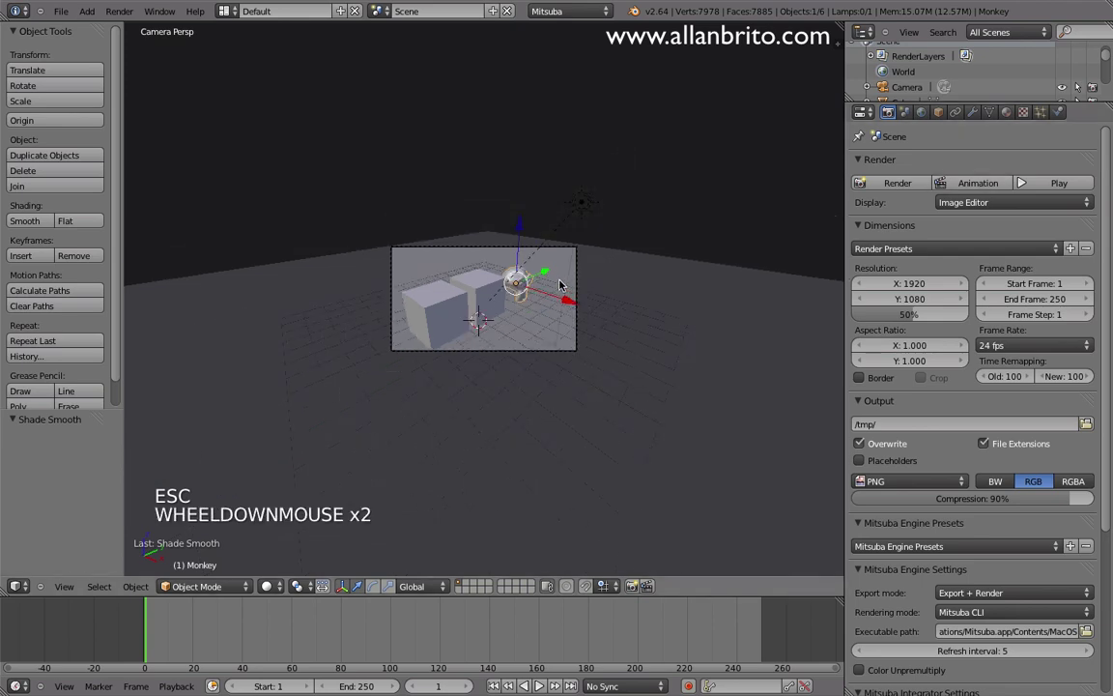